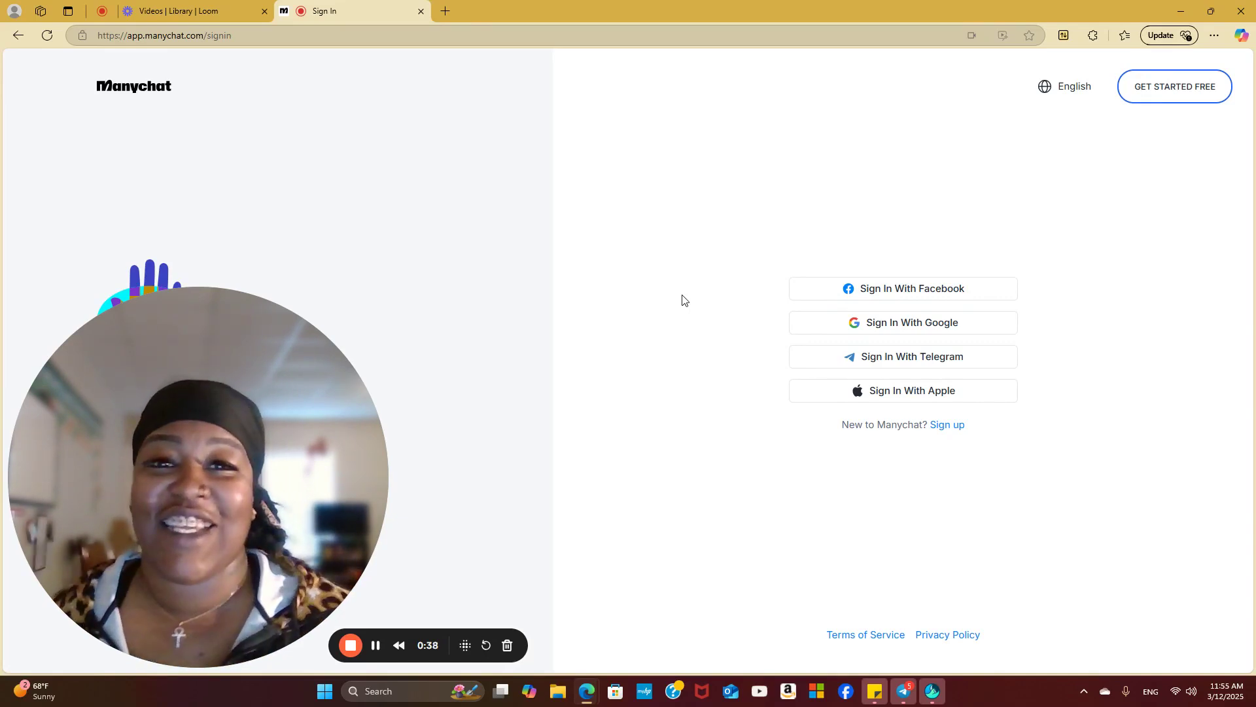
- Open the reel with the "GUIDE" call to action from the Instagram profile and examine its caption
{"action": "left_click", "coordinate": [375, 645]}
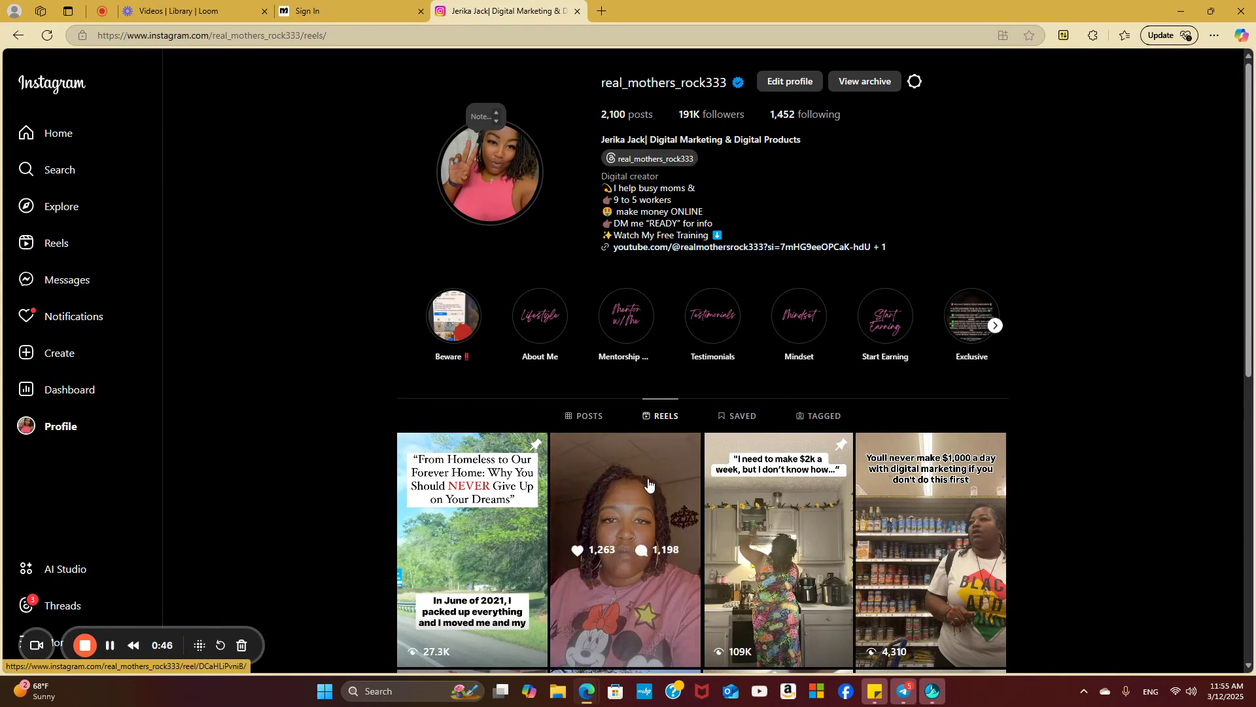
{"action": "left_click", "coordinate": [629, 507]}
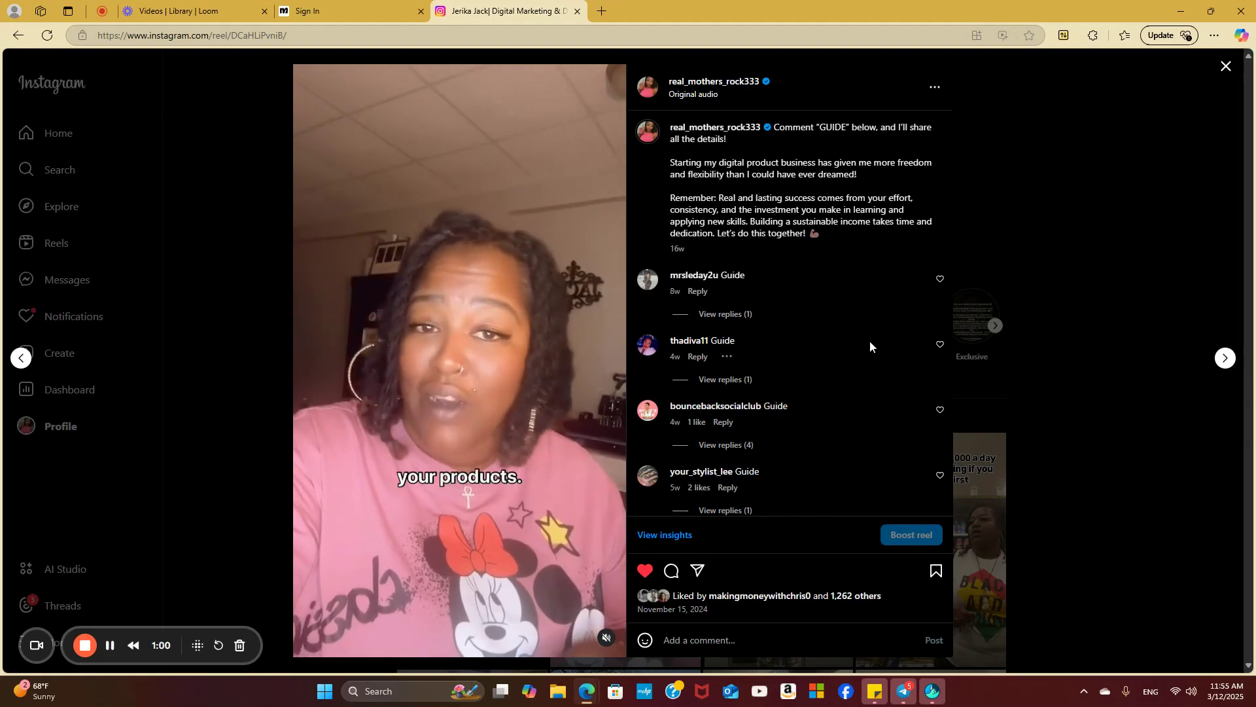
{"action": "left_click_drag", "start_coordinate": [771, 127], "coordinate": [881, 234]}
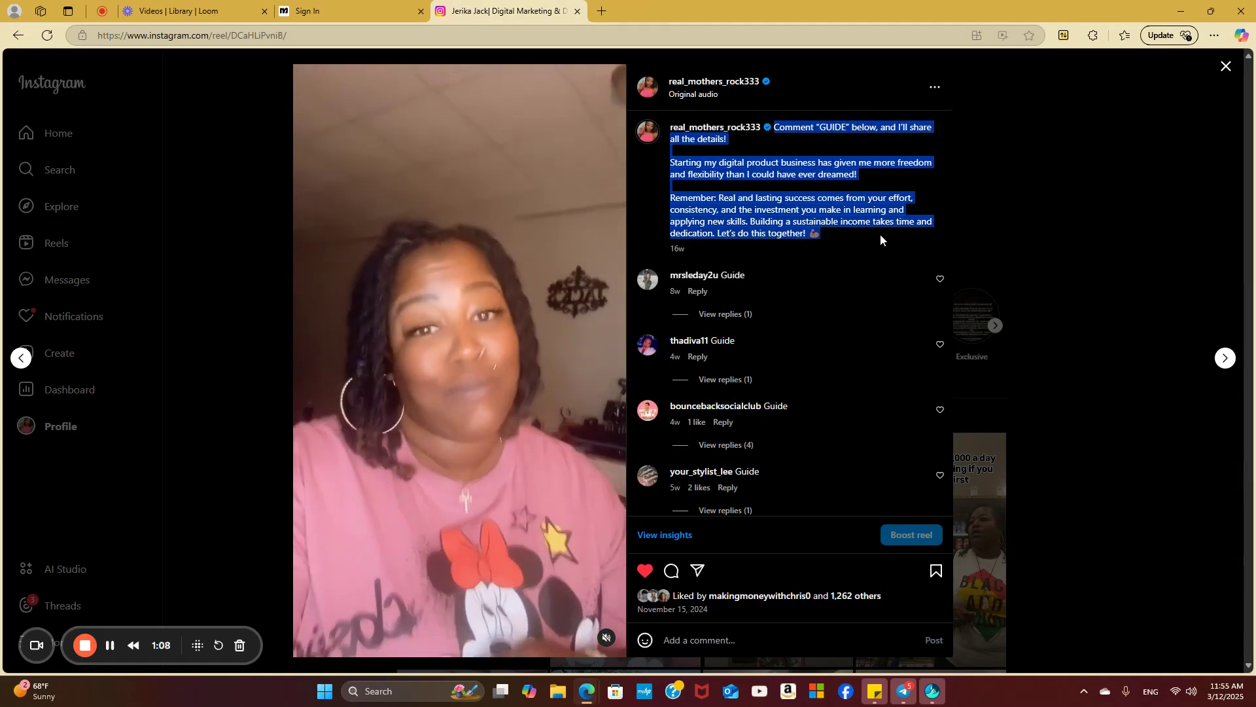
{"action": "left_click_drag", "start_coordinate": [879, 234], "coordinate": [801, 131]}
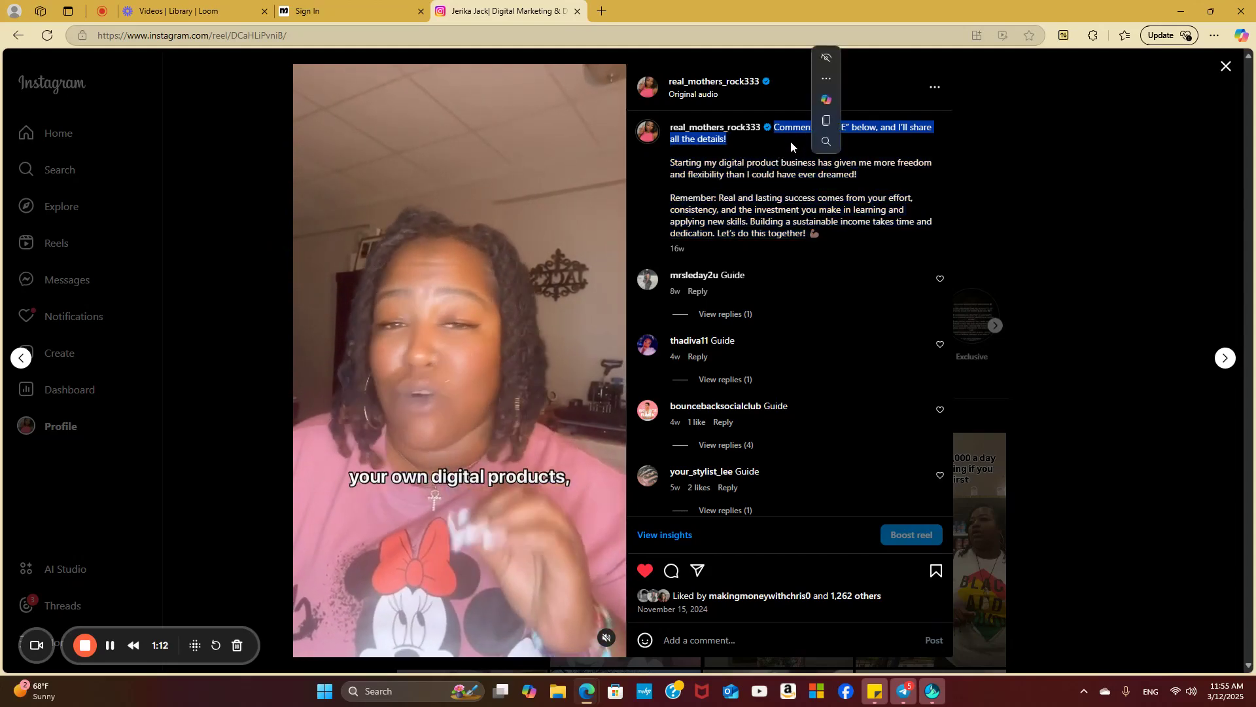
{"action": "left_click", "coordinate": [826, 132]}
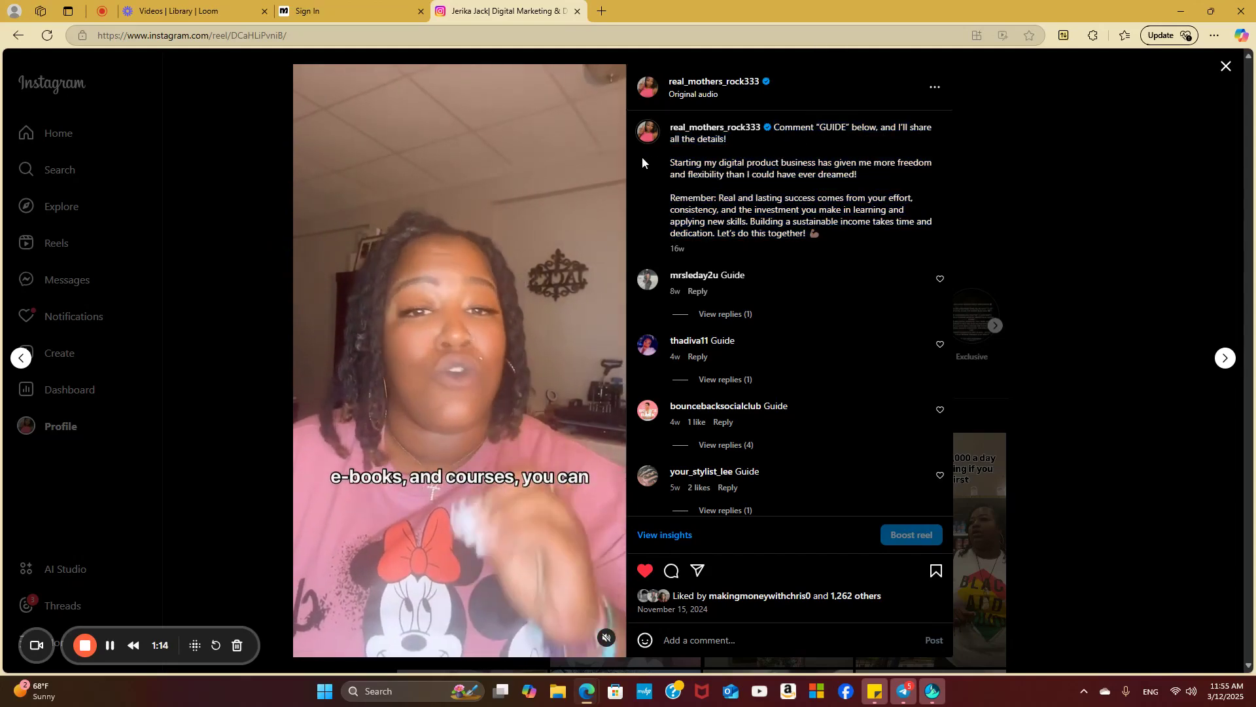
- Expand the replies under several "Guide" comments on the reel to examine the automated responses
{"action": "scroll", "coordinate": [738, 411], "scroll_direction": "down", "scroll_amount": 2}
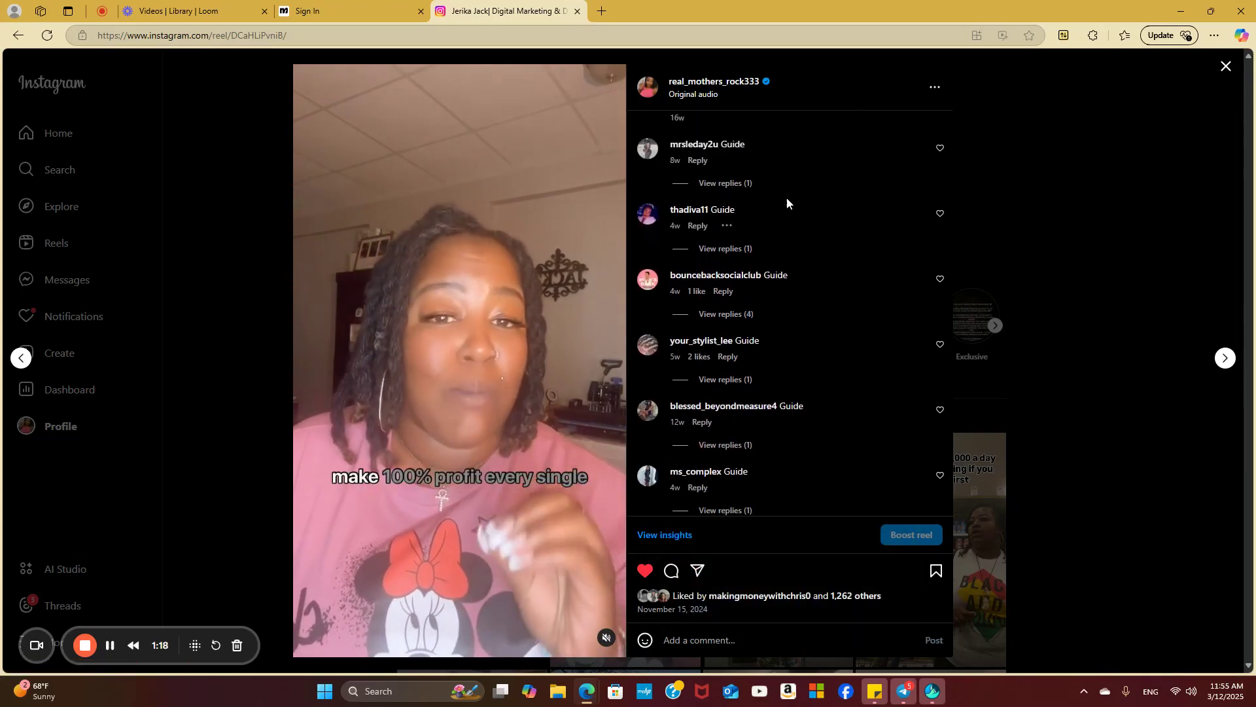
{"action": "scroll", "coordinate": [725, 377], "scroll_direction": "down", "scroll_amount": 2}
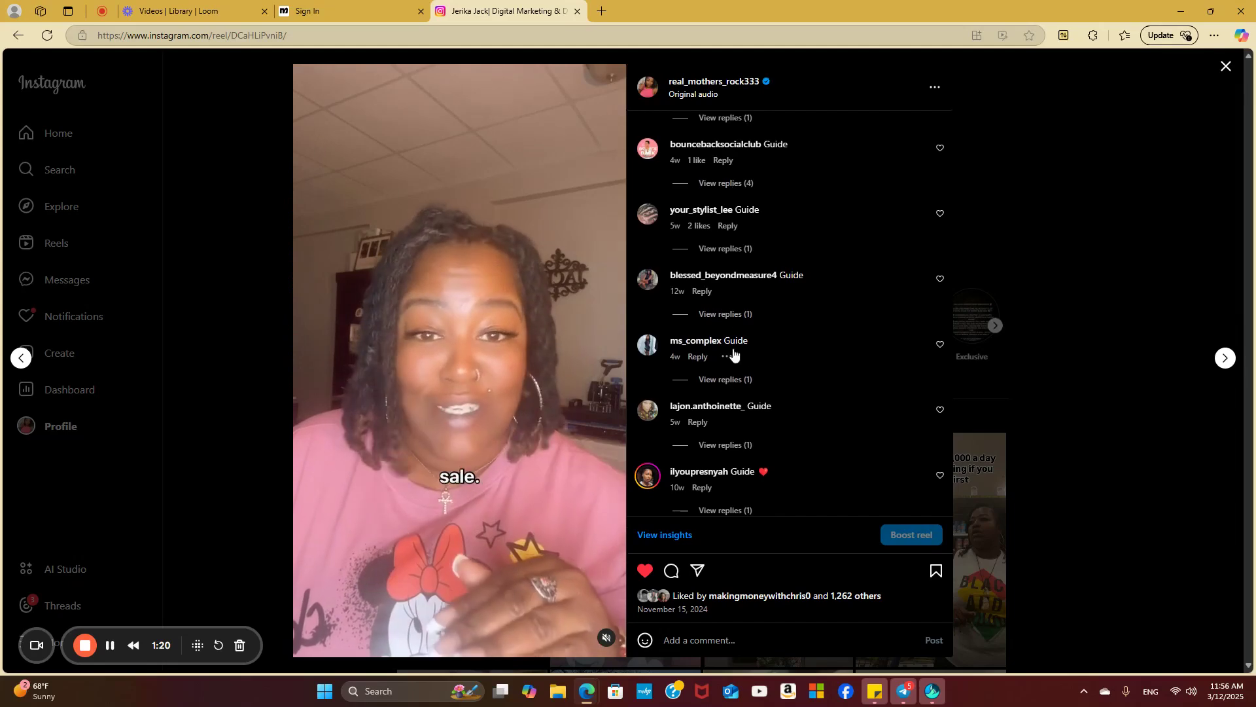
{"action": "left_click", "coordinate": [725, 314]}
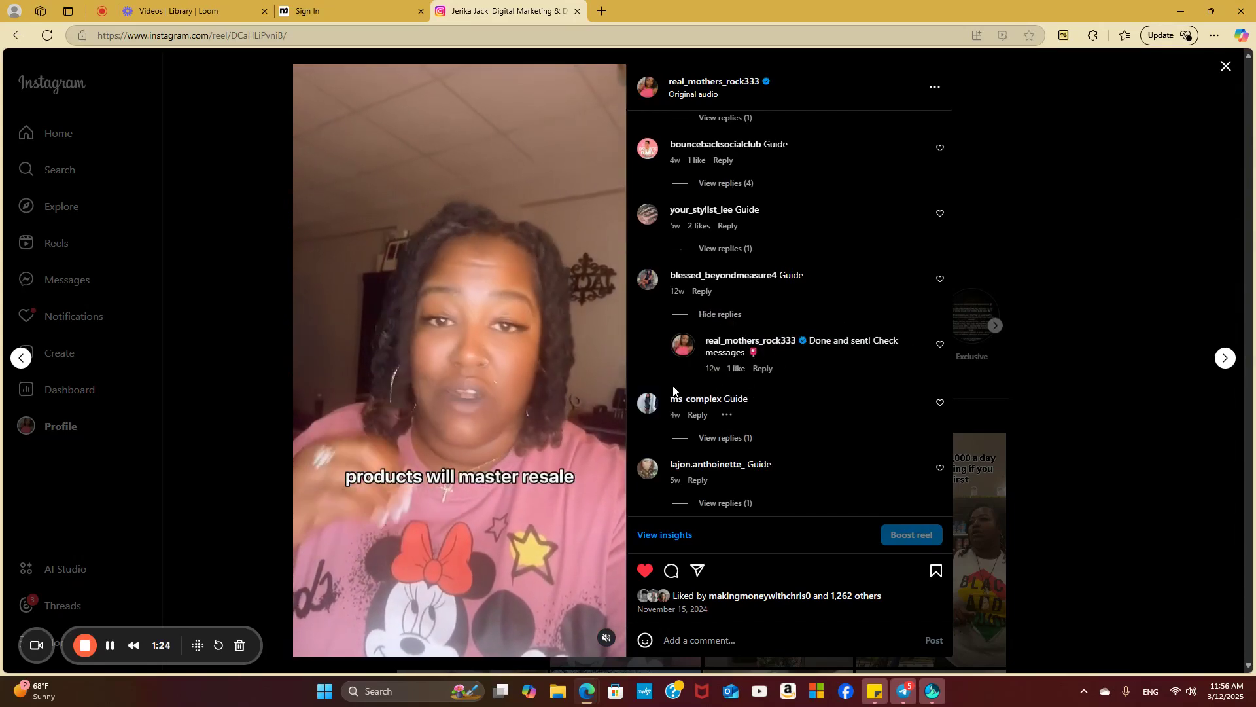
{"action": "left_click", "coordinate": [723, 437]}
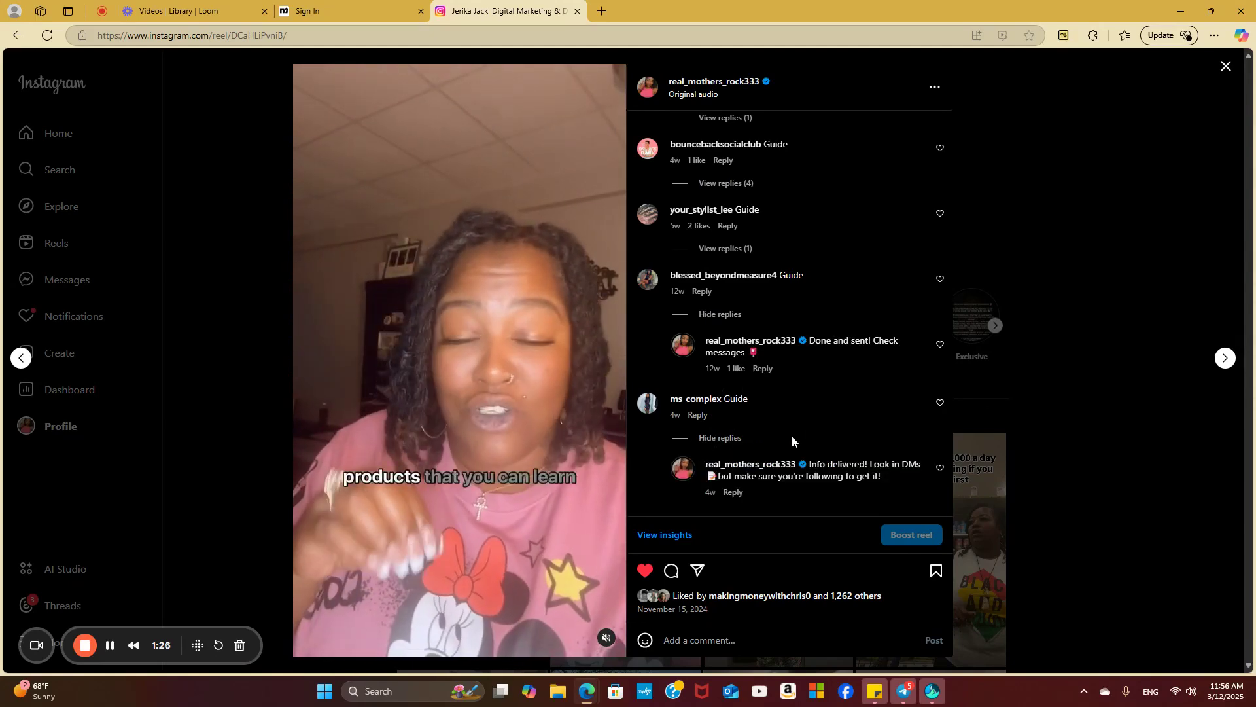
{"action": "scroll", "coordinate": [805, 434], "scroll_direction": "down", "scroll_amount": 2}
{"action": "left_click", "coordinate": [727, 430]}
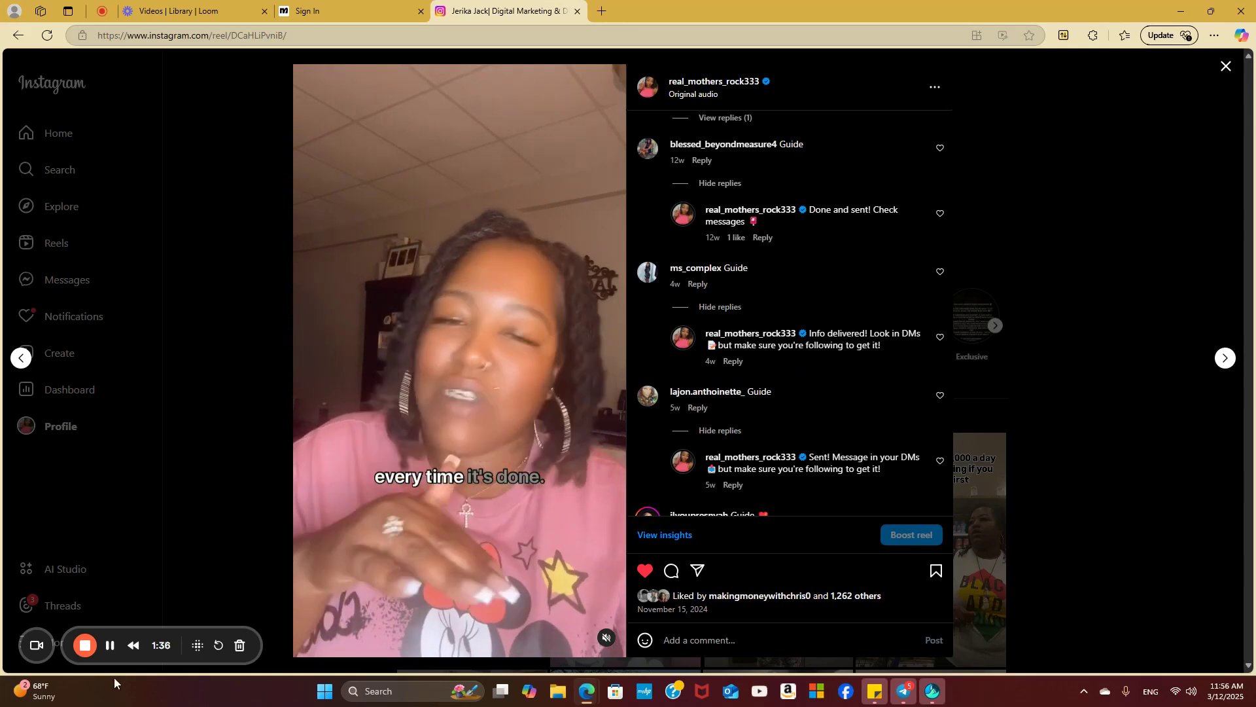
- Switch to Manychat, review the sign-up channel choices, and return to the sign-in page
{"action": "key", "text": "ctrl+shift+Tab"}
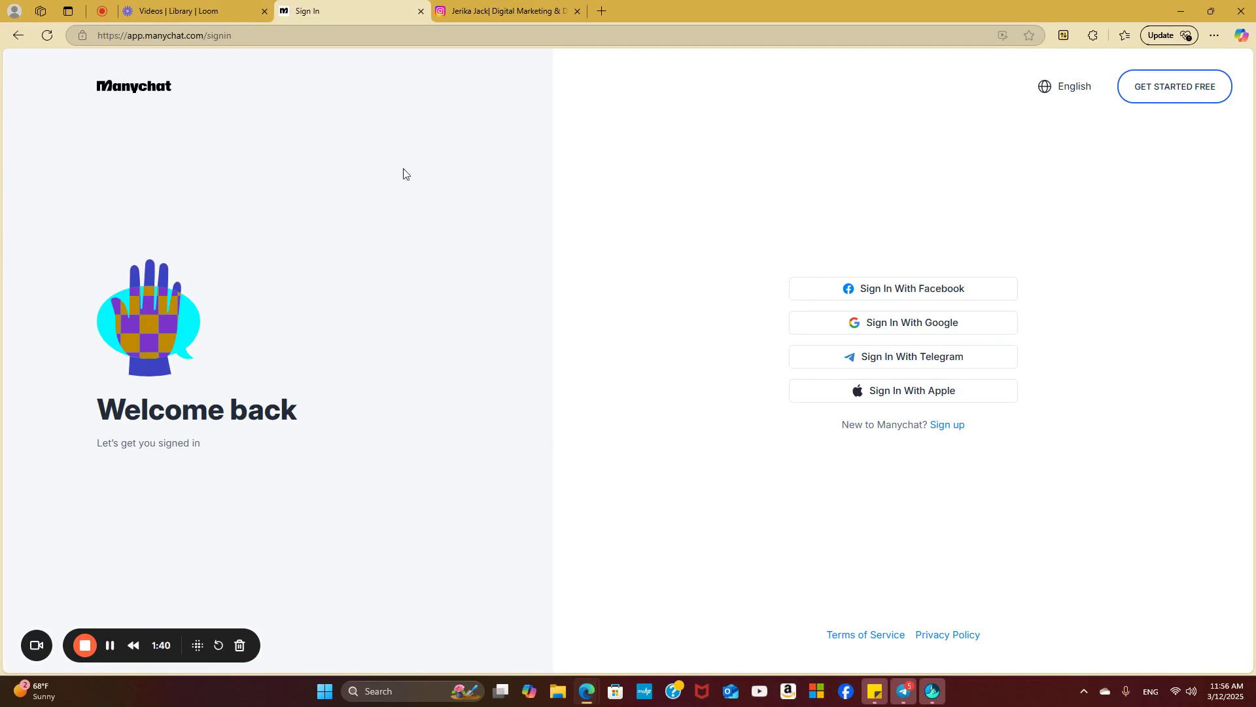
{"action": "left_click", "coordinate": [1188, 102]}
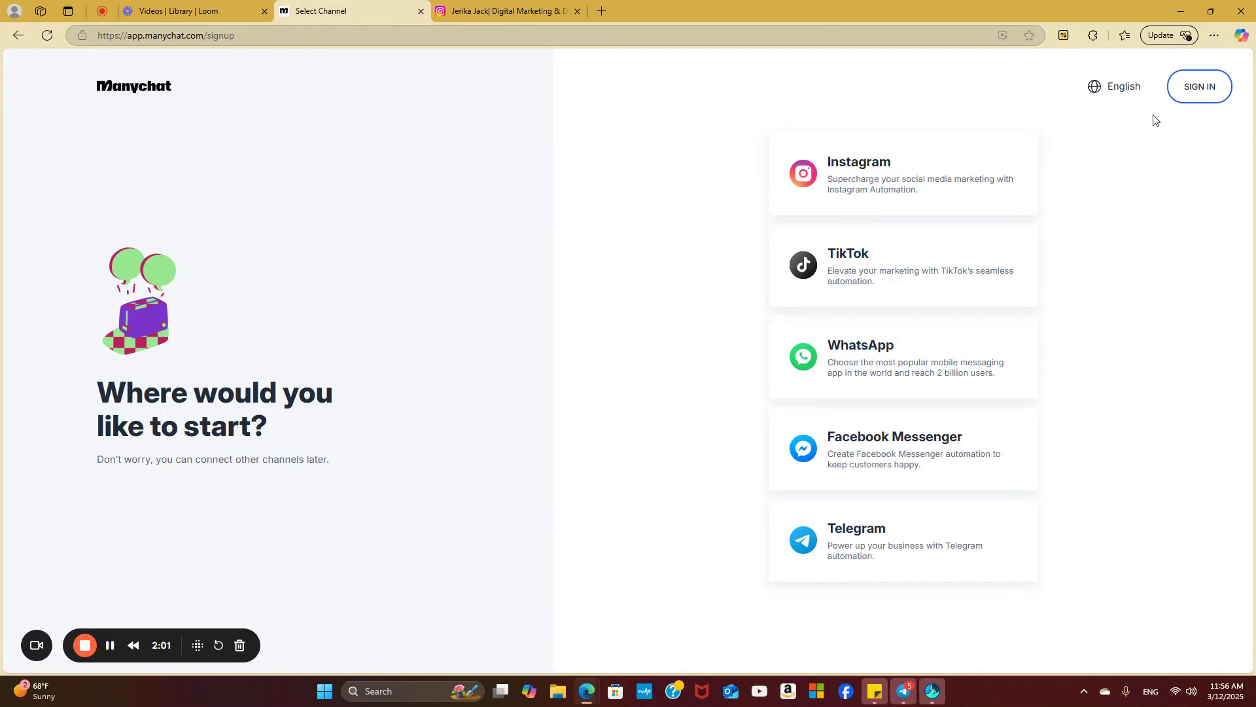
{"action": "left_click", "coordinate": [1209, 91]}
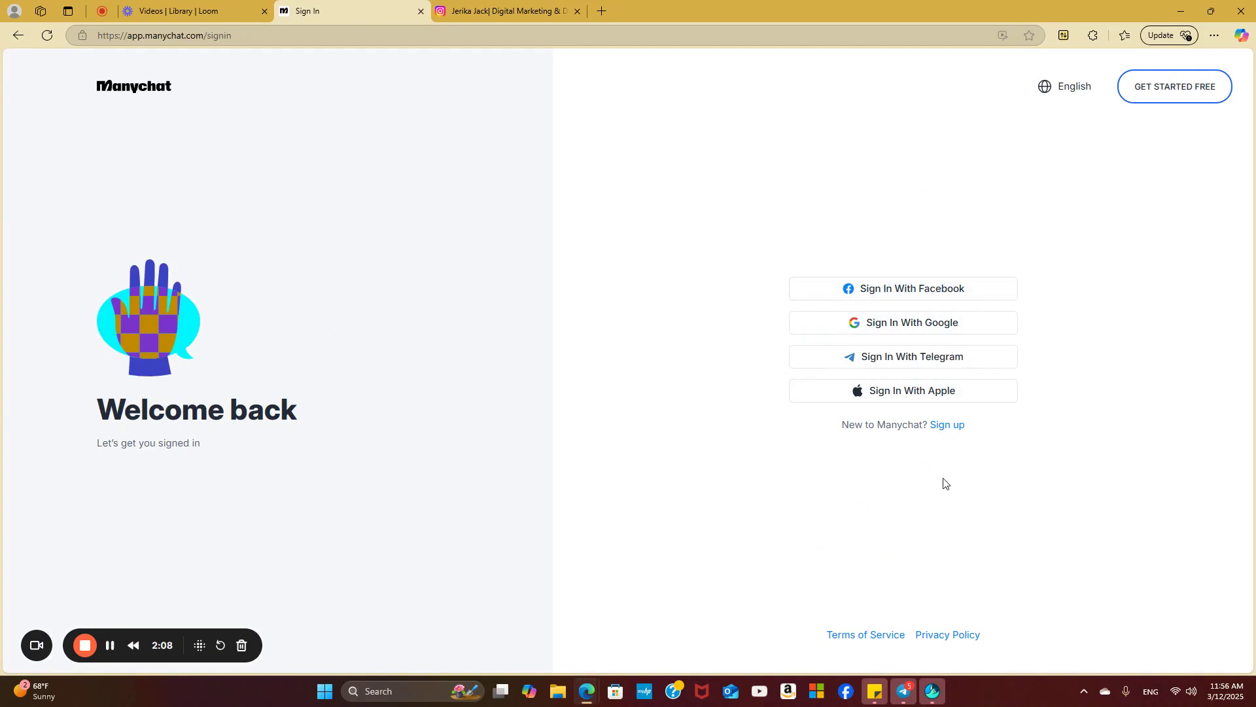
{"action": "left_click", "coordinate": [109, 646]}
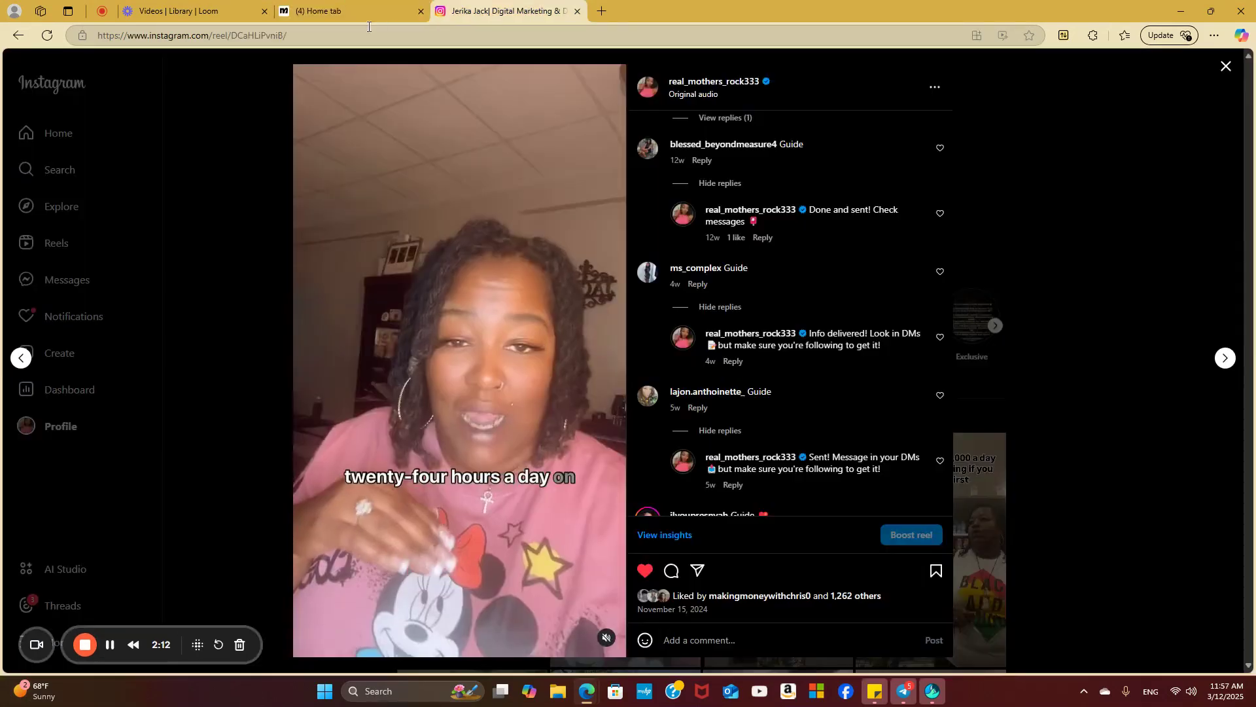
- Return to Manychat, switch to the free account, and look over its Home dashboard
{"action": "left_click", "coordinate": [379, 10]}
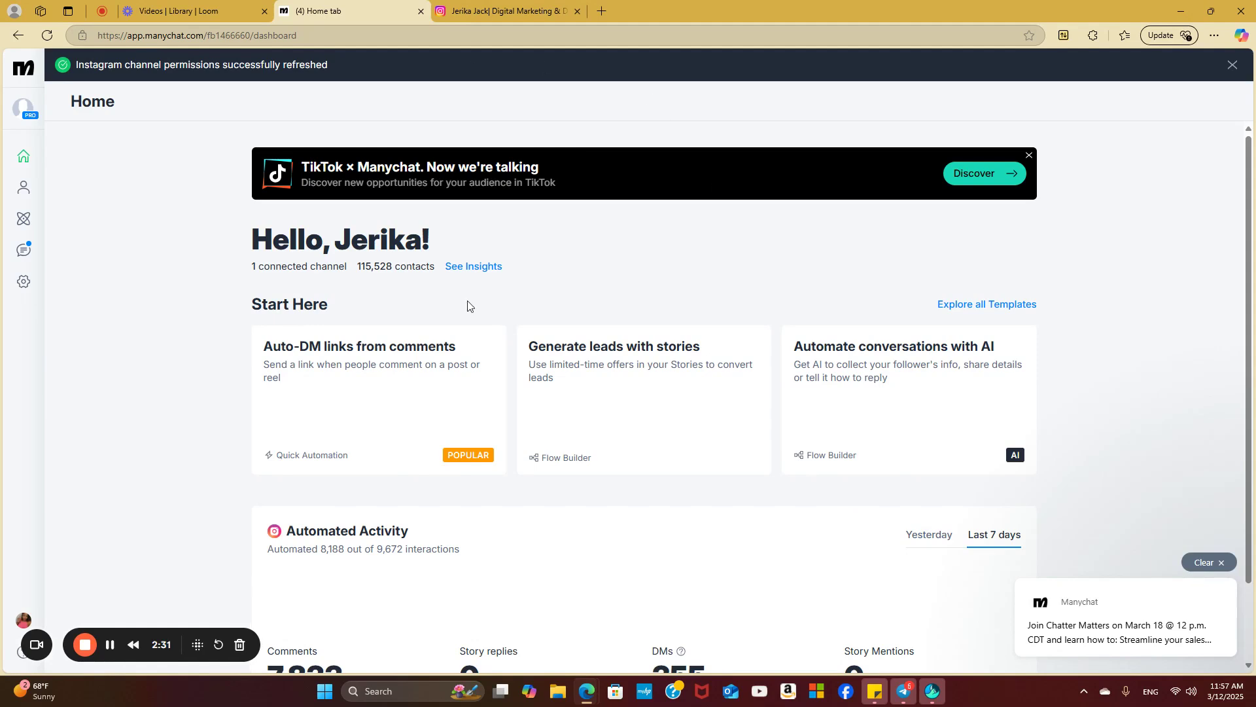
{"action": "left_click", "coordinate": [28, 122]}
{"action": "left_click", "coordinate": [79, 196]}
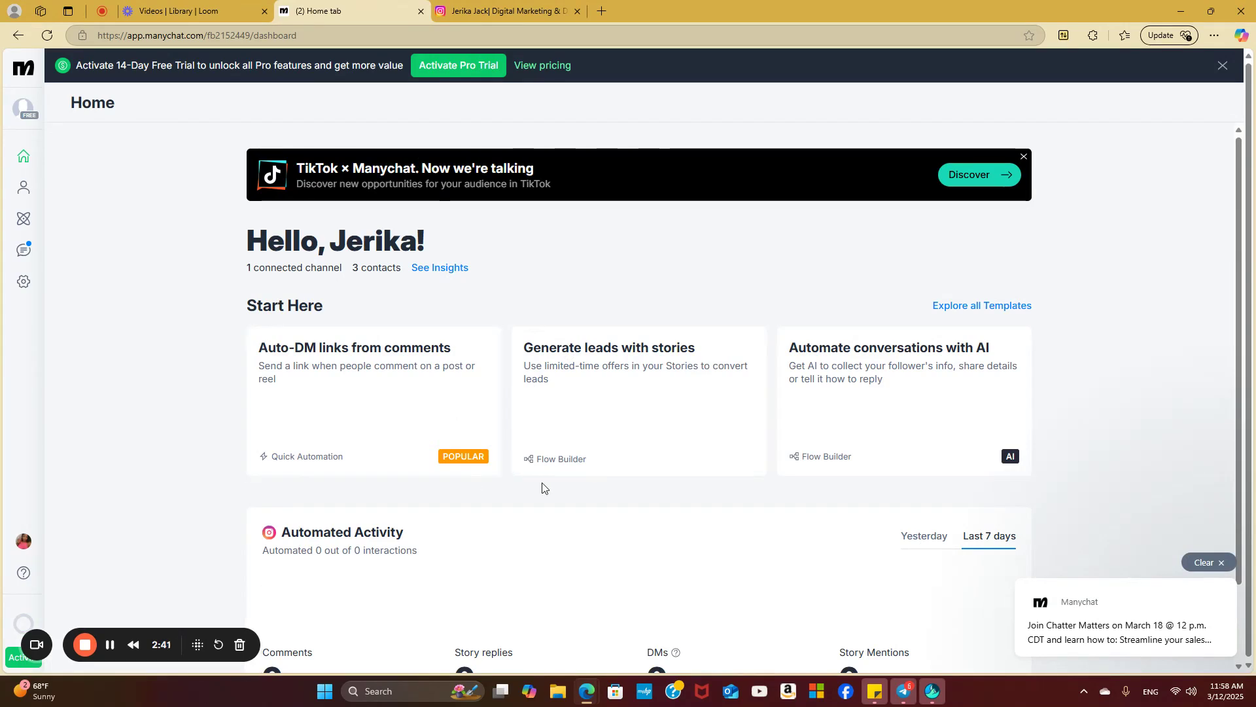
{"action": "scroll", "coordinate": [550, 484], "scroll_direction": "down", "scroll_amount": 2}
{"action": "scroll", "coordinate": [657, 537], "scroll_direction": "up", "scroll_amount": 2}
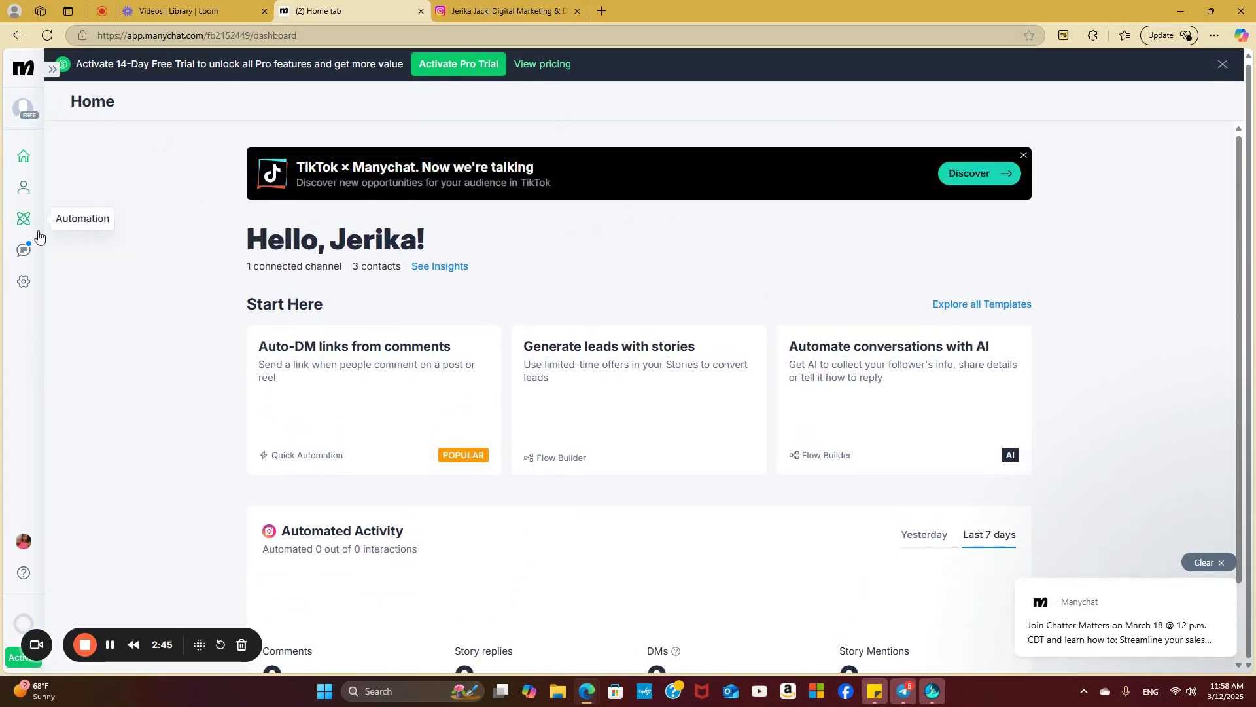
- Switch back to the Pro account and dismiss the incoming message notification
{"action": "left_click", "coordinate": [23, 108]}
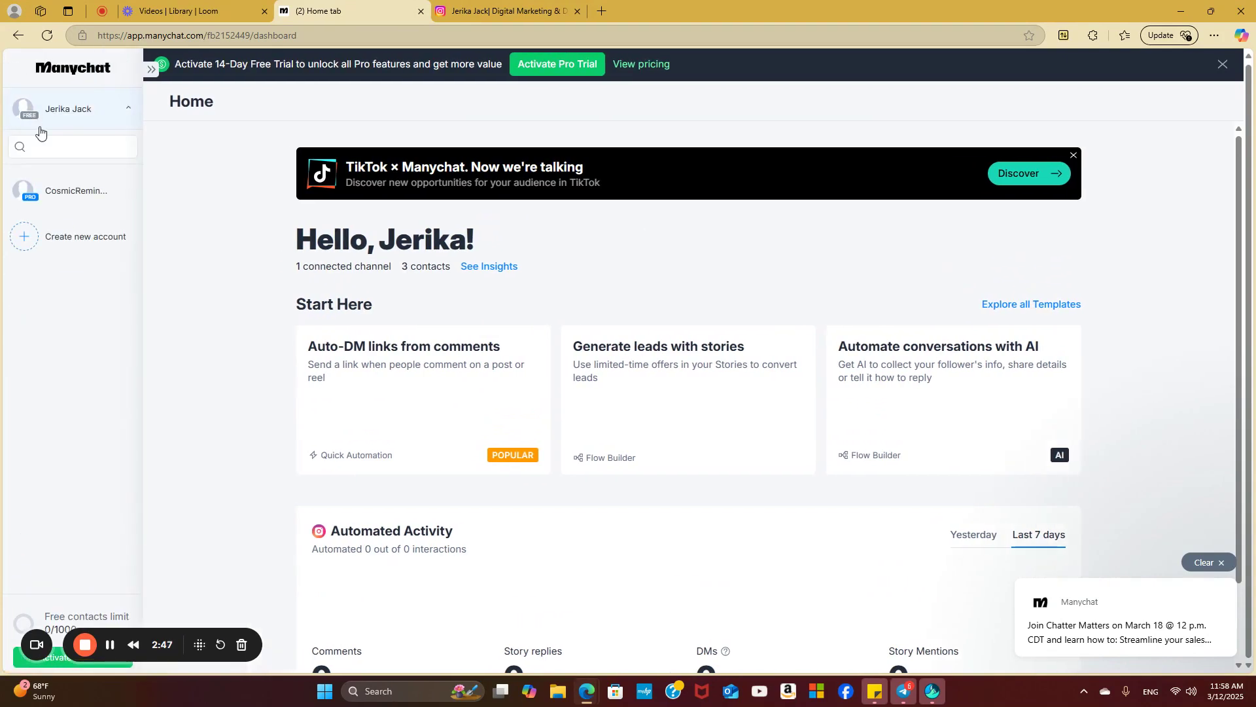
{"action": "left_click", "coordinate": [73, 196]}
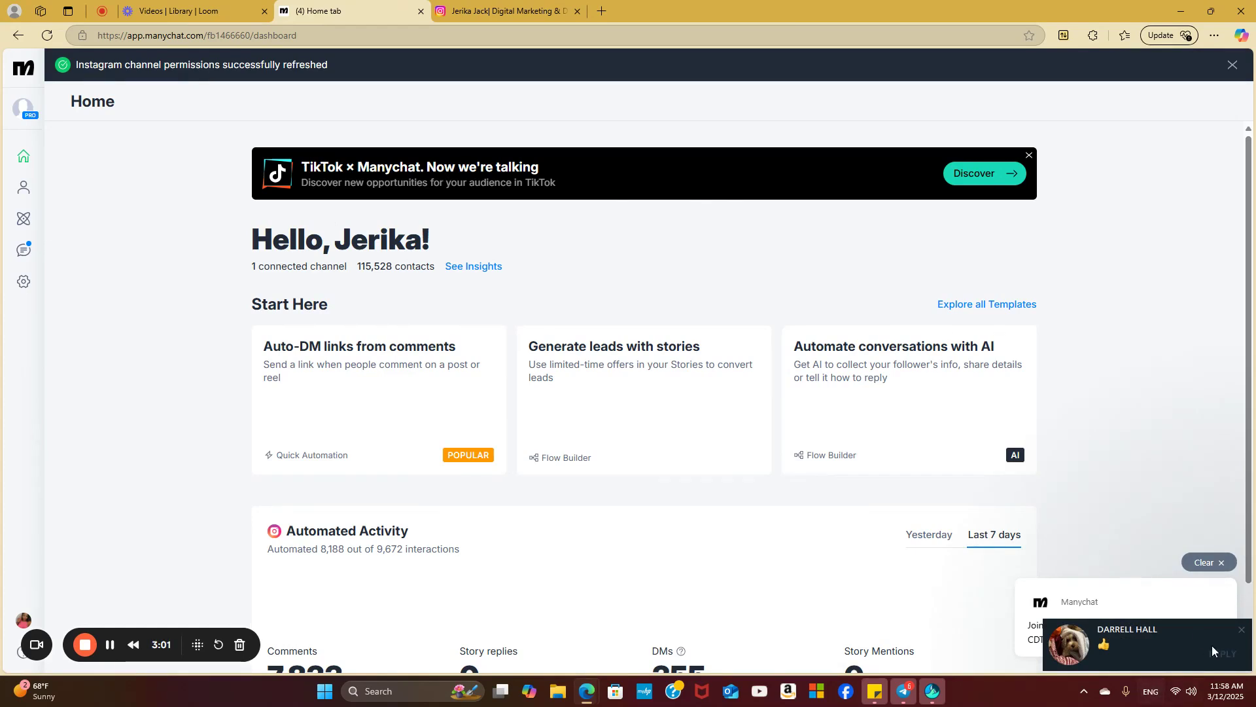
{"action": "left_click", "coordinate": [1239, 633]}
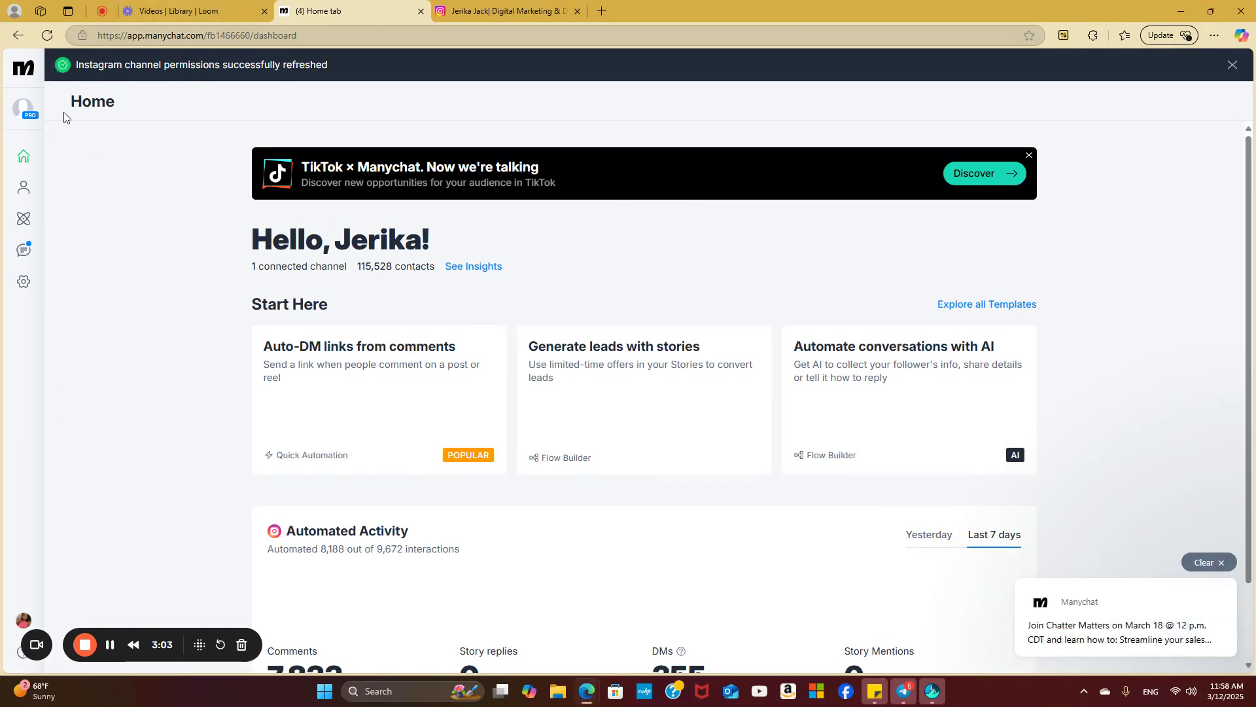
- Open My Automations, look through the existing automations, and compare them with the replies on the Instagram reel
{"action": "left_click", "coordinate": [29, 223]}
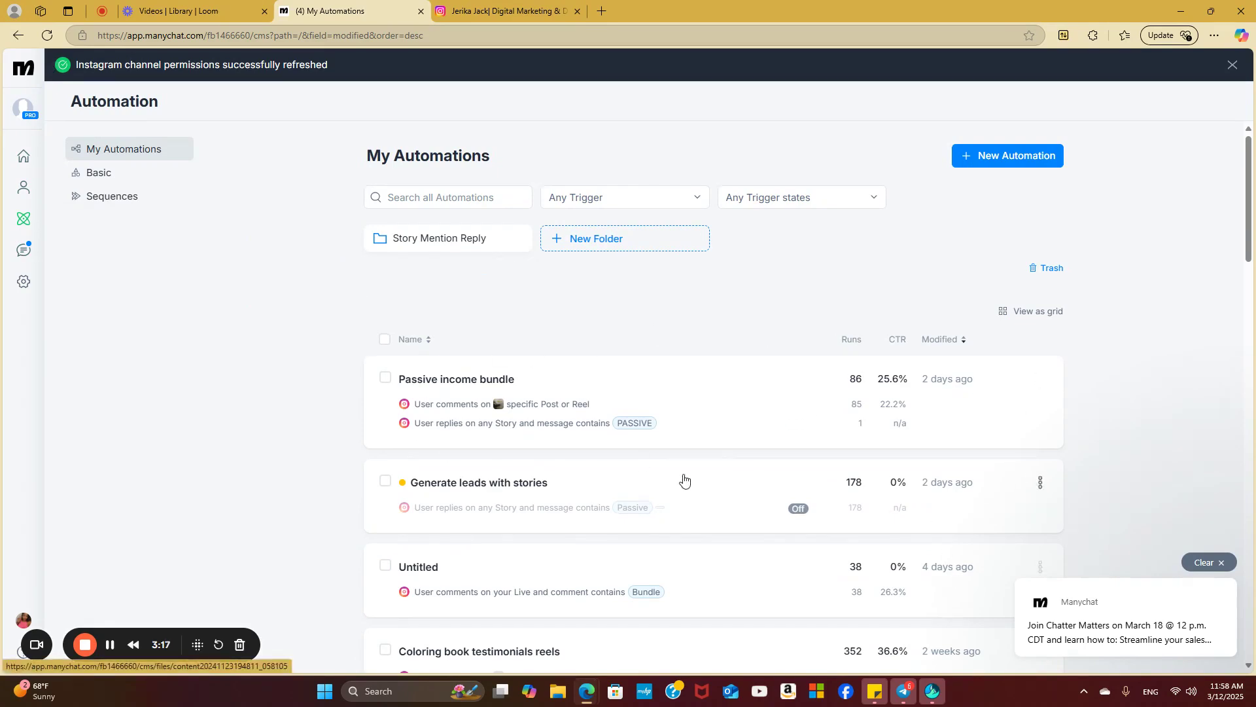
{"action": "scroll", "coordinate": [700, 451], "scroll_direction": "down", "scroll_amount": 8}
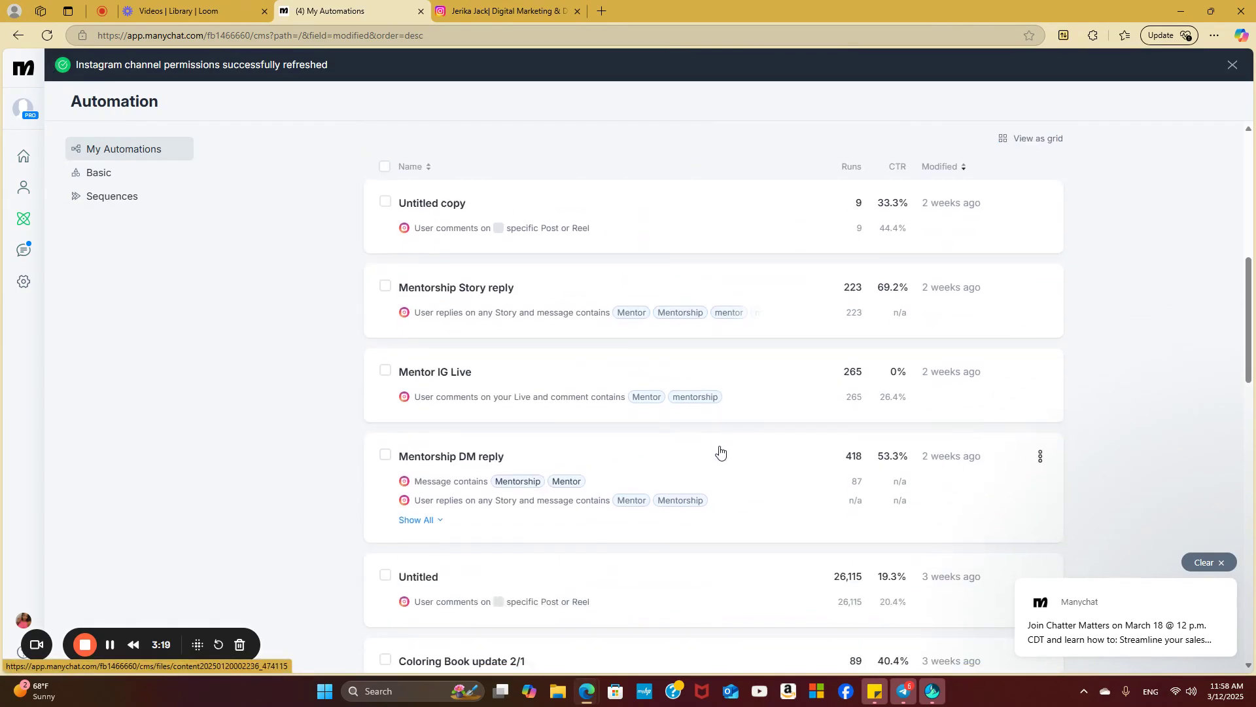
{"action": "scroll", "coordinate": [720, 452], "scroll_direction": "down", "scroll_amount": 7}
{"action": "scroll", "coordinate": [723, 454], "scroll_direction": "up", "scroll_amount": 15}
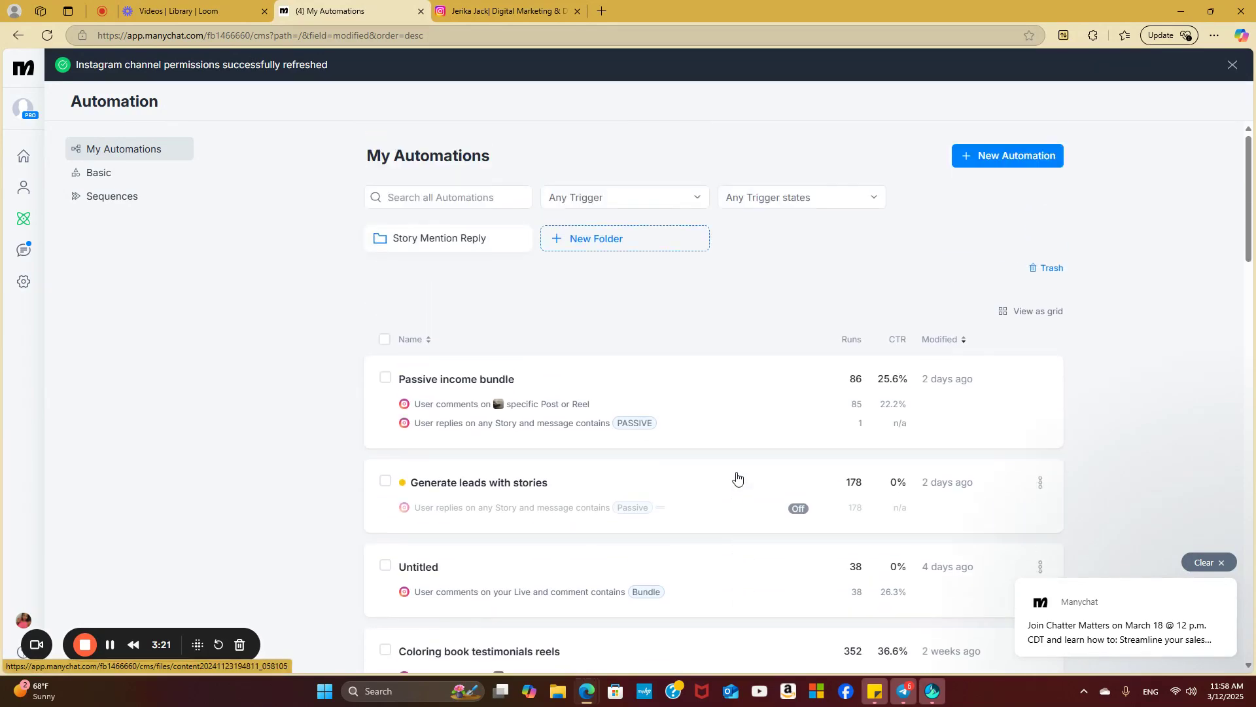
{"action": "left_click", "coordinate": [487, 11]}
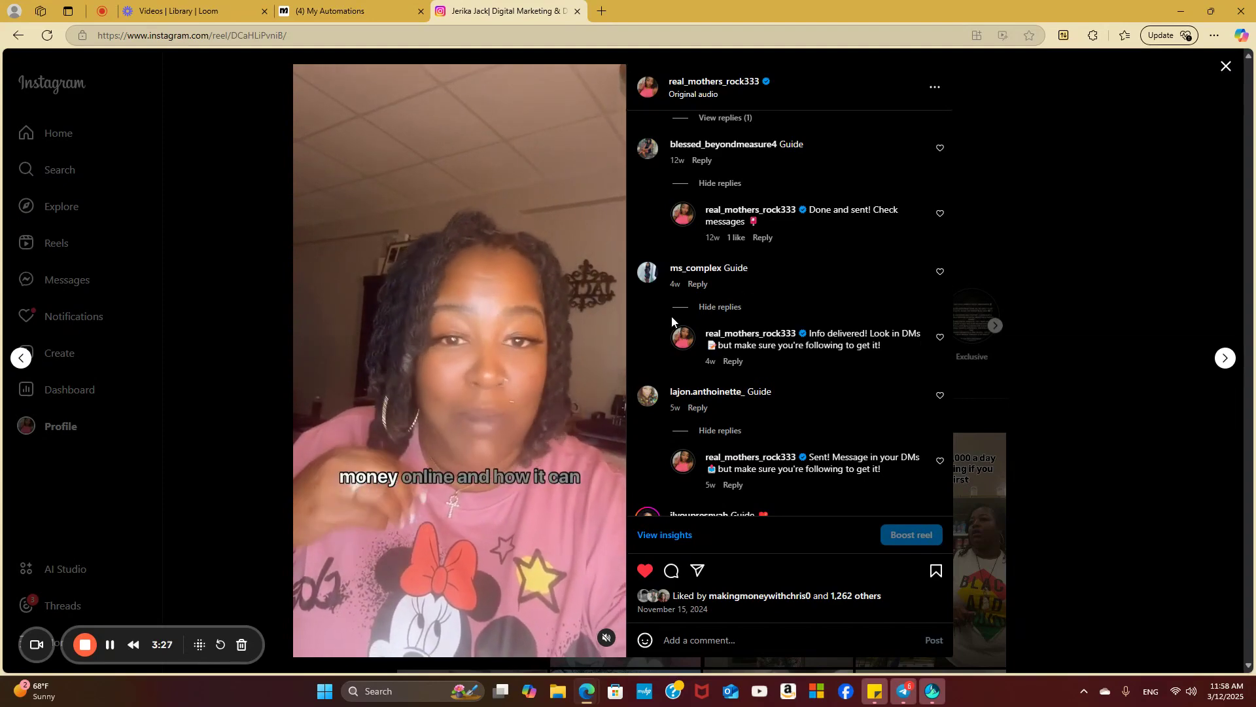
{"action": "left_click", "coordinate": [365, 6]}
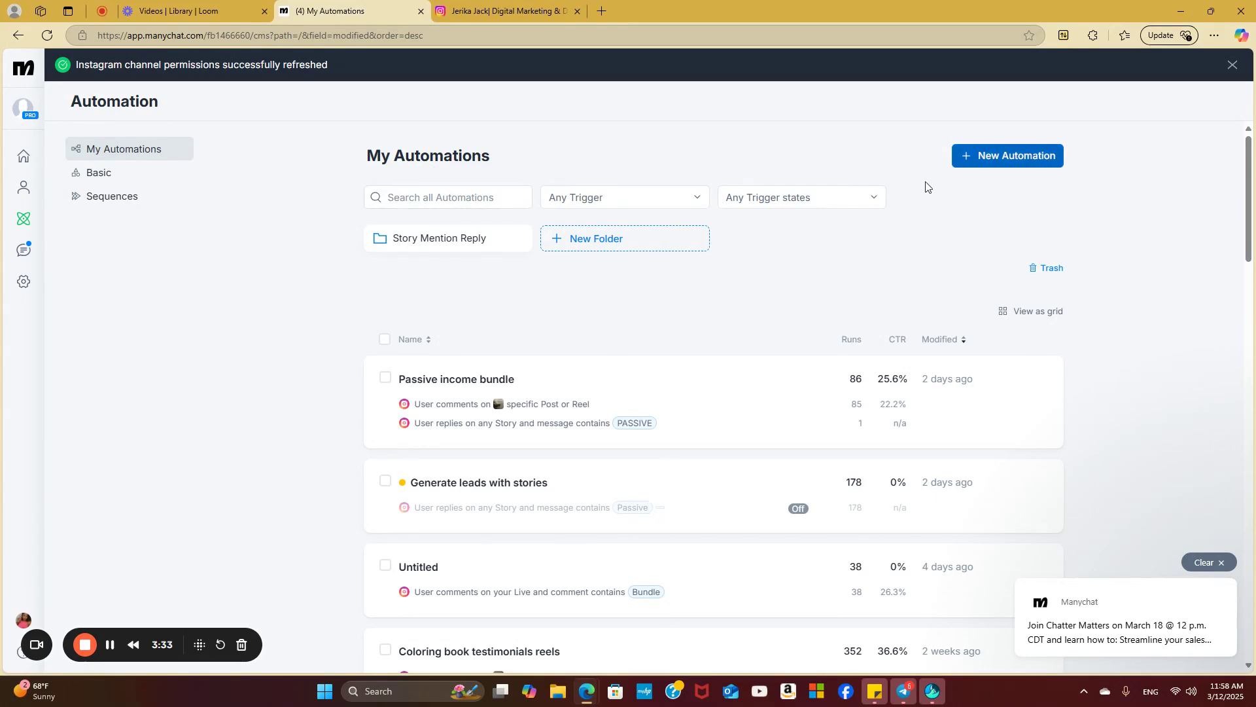
- Browse the ready-to-go templates, start a new automation from scratch, and move the When block clear of the Send Message block
{"action": "left_click", "coordinate": [974, 157]}
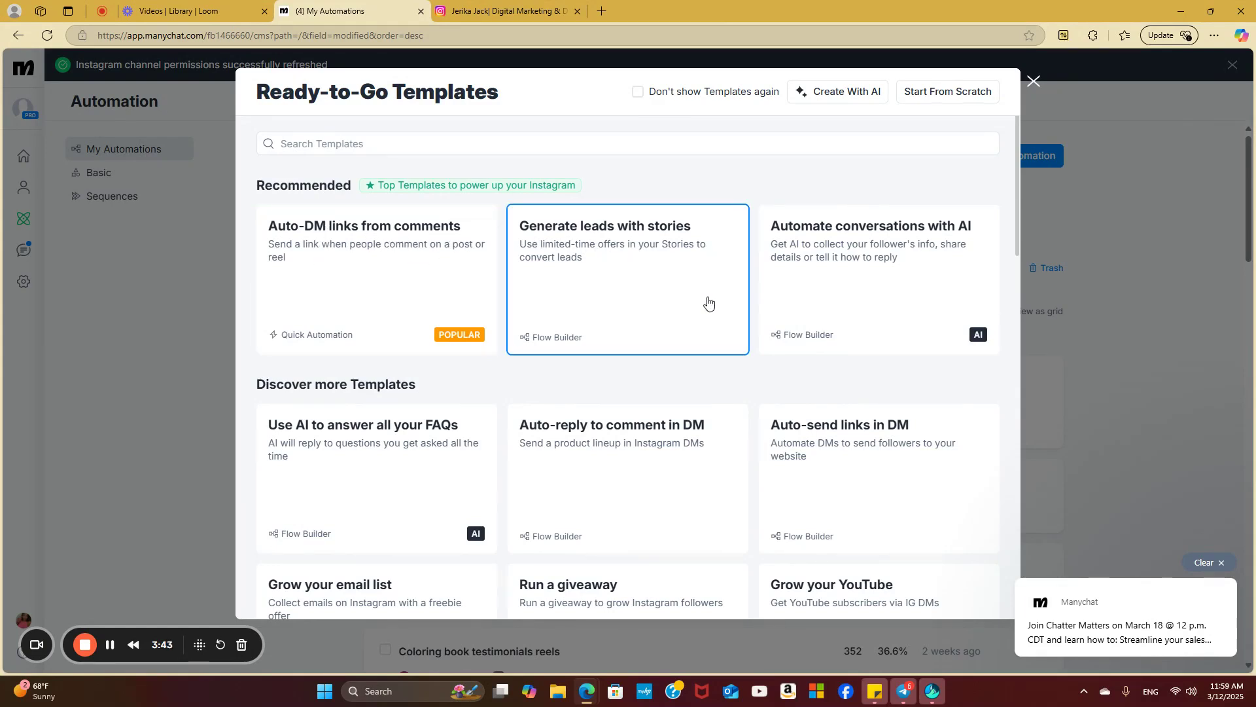
{"action": "scroll", "coordinate": [708, 304], "scroll_direction": "down", "scroll_amount": 3}
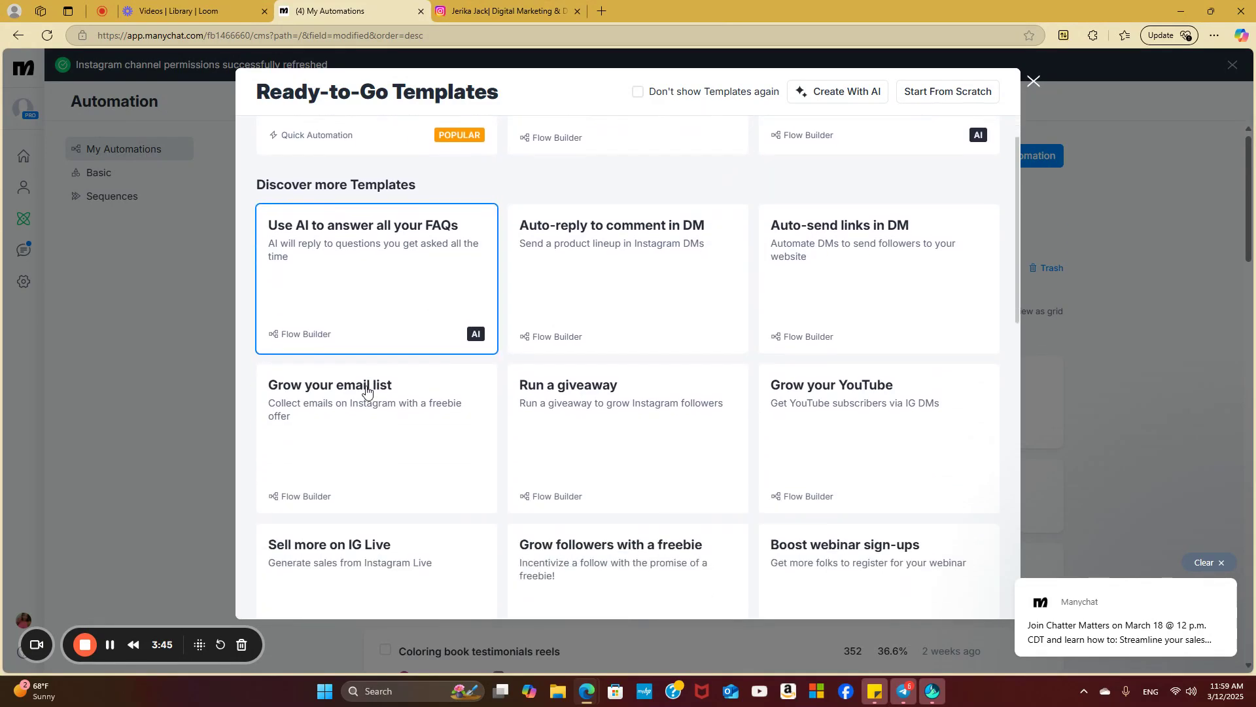
{"action": "scroll", "coordinate": [406, 366], "scroll_direction": "down", "scroll_amount": 1}
{"action": "scroll", "coordinate": [618, 406], "scroll_direction": "down", "scroll_amount": 1}
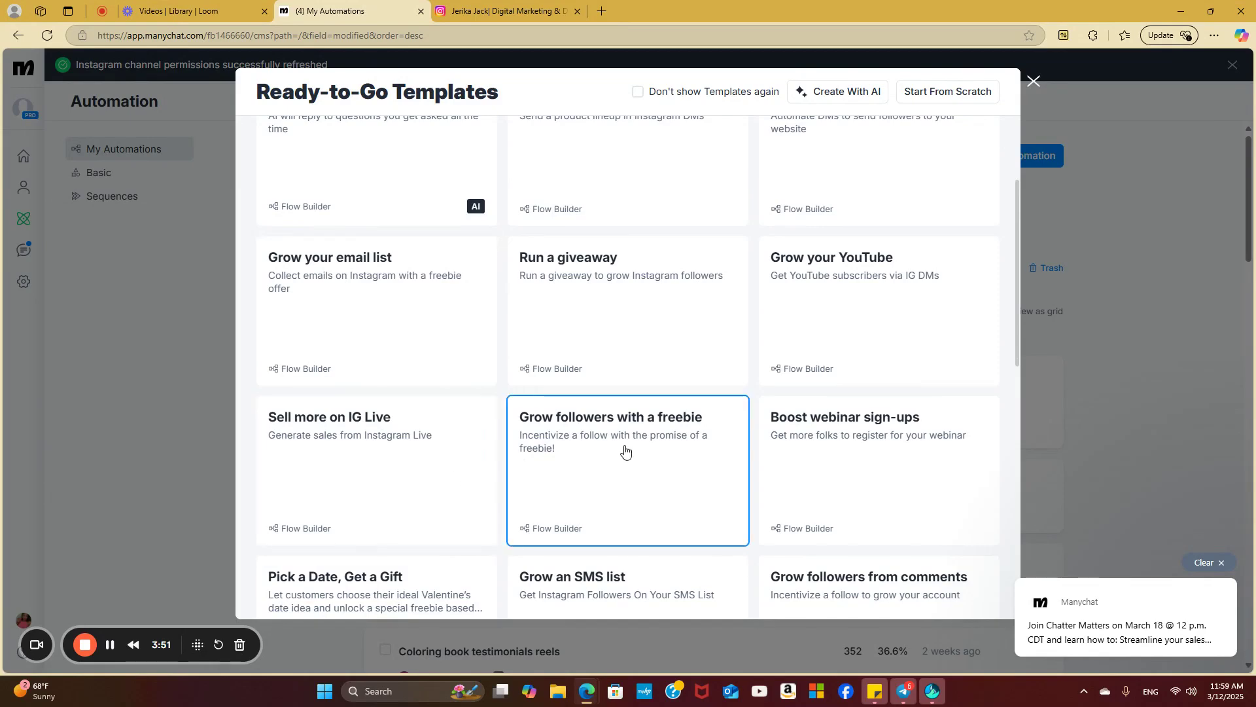
{"action": "scroll", "coordinate": [613, 419], "scroll_direction": "up", "scroll_amount": 5}
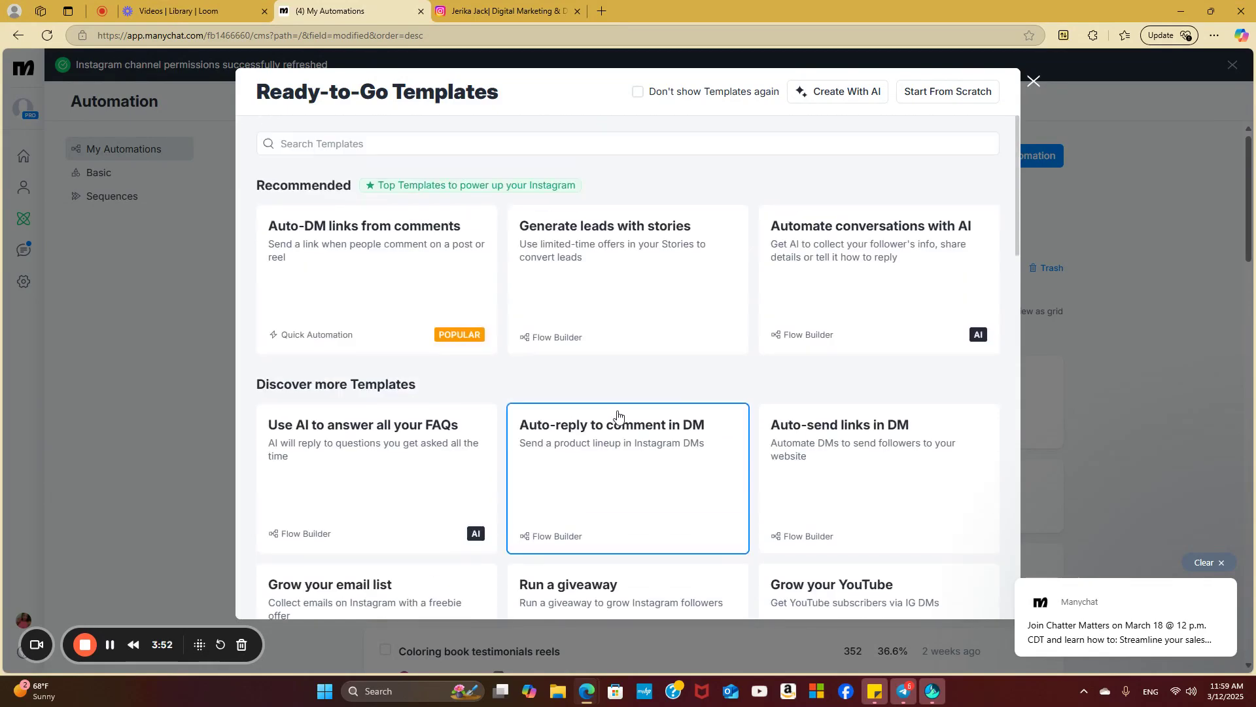
{"action": "left_click", "coordinate": [960, 93]}
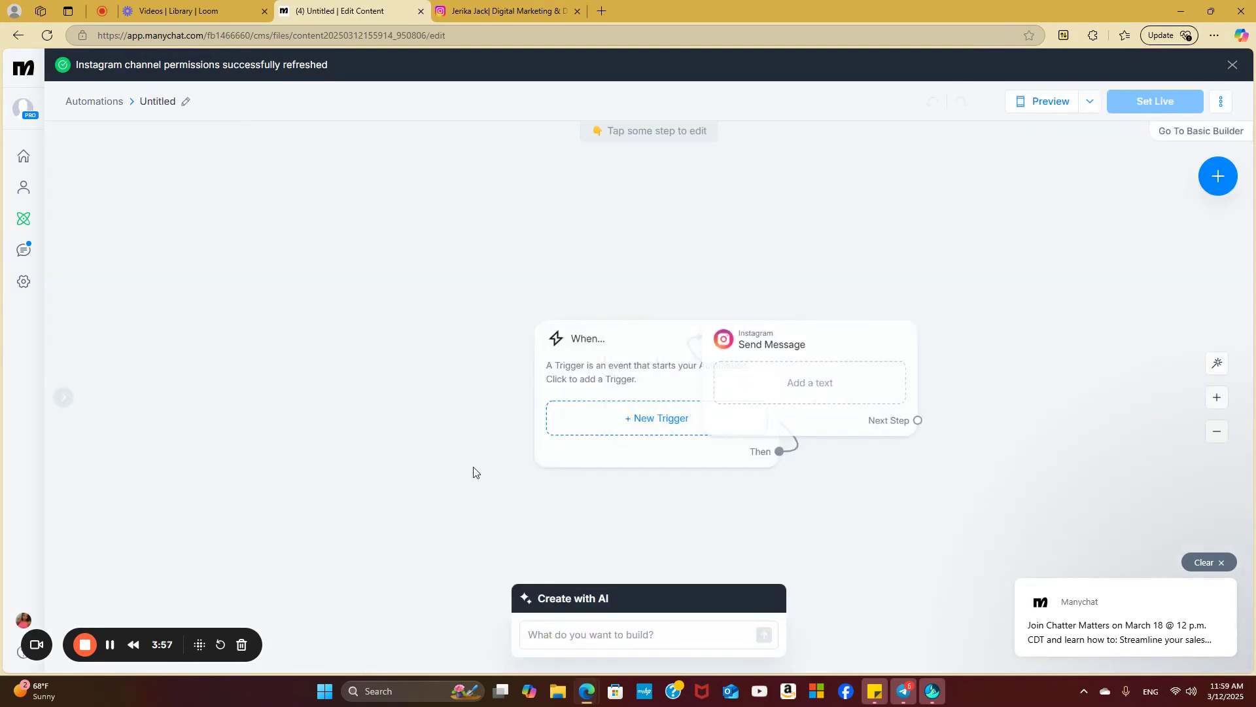
{"action": "left_click_drag", "start_coordinate": [652, 347], "coordinate": [530, 312]}
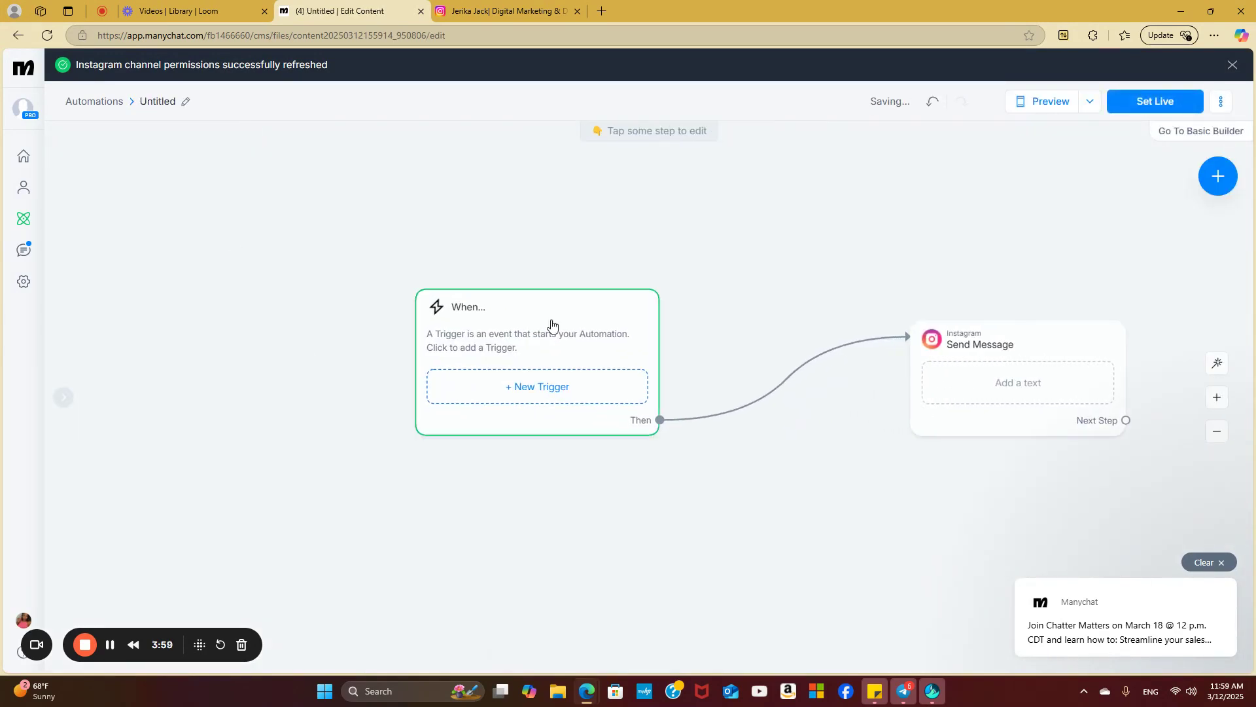
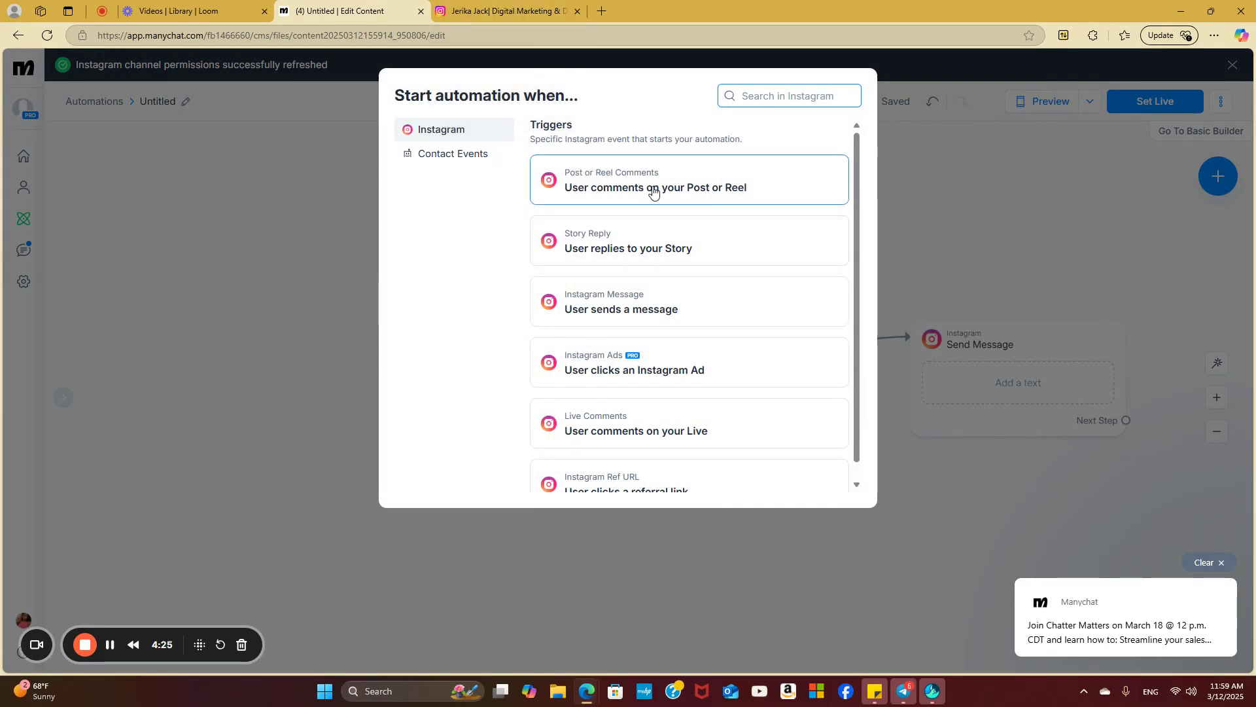
- Add a "User comments on your Post or Reel" trigger for the specific reel "If I went broke again and had to start from scratch" and continue
{"action": "left_click", "coordinate": [608, 197]}
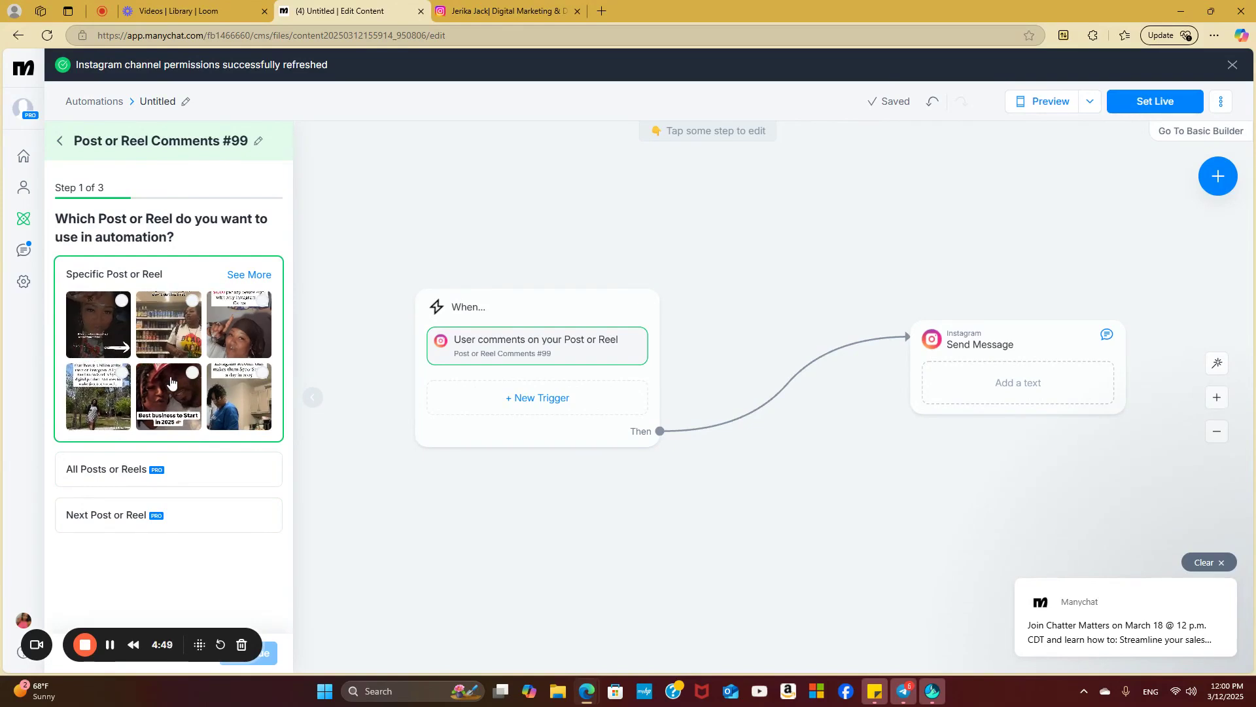
{"action": "left_click", "coordinate": [121, 302]}
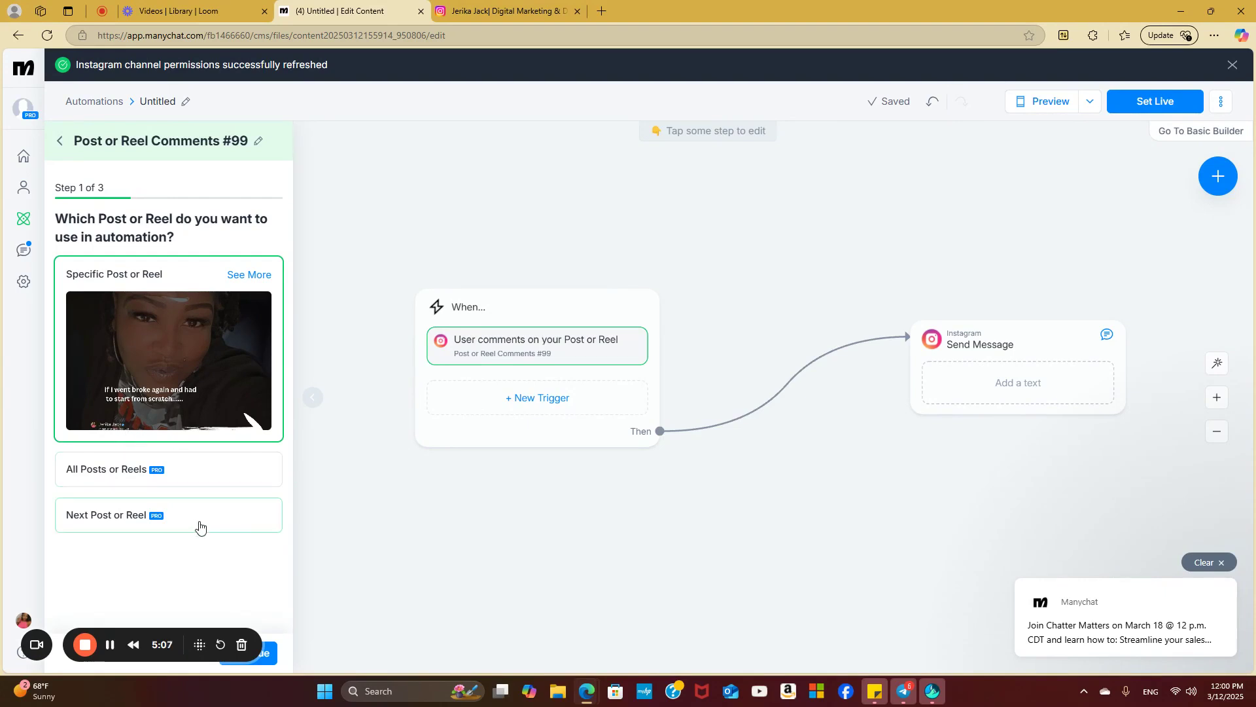
{"action": "left_click", "coordinate": [273, 662]}
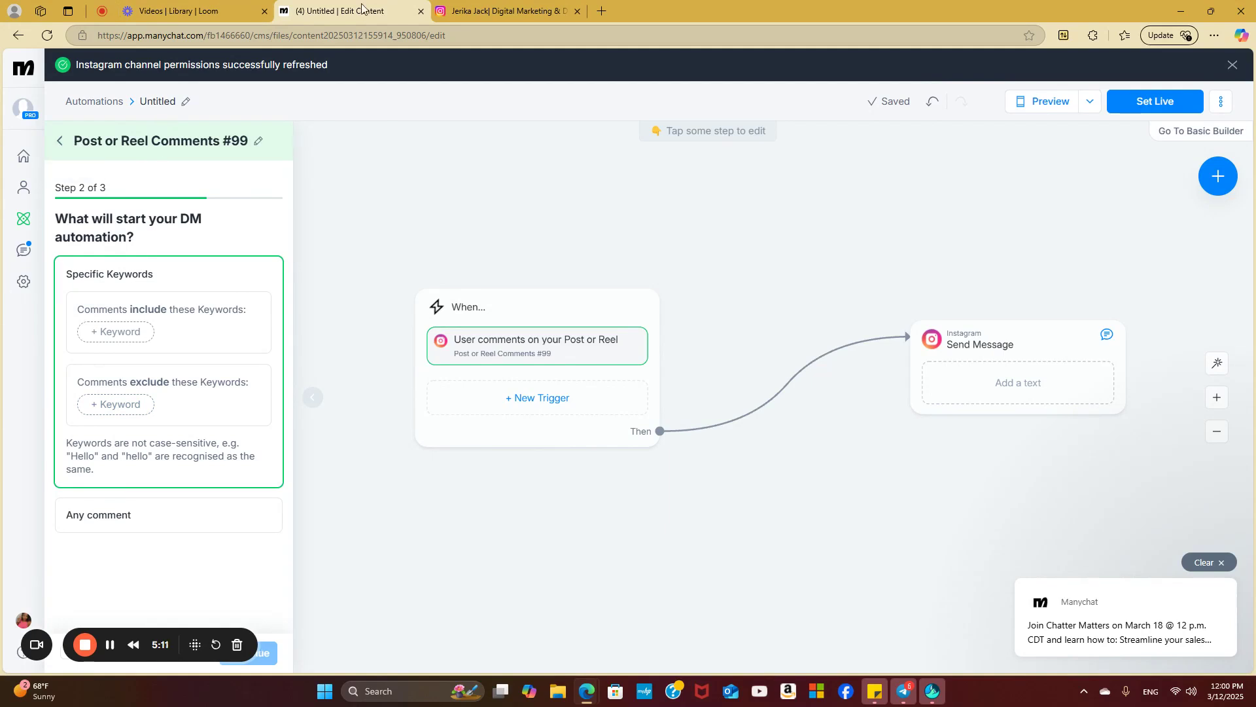
- Enter "HOW" and "FREE GUIDE" as keywords that comments must include to start the DM automation
{"action": "left_click", "coordinate": [114, 335]}
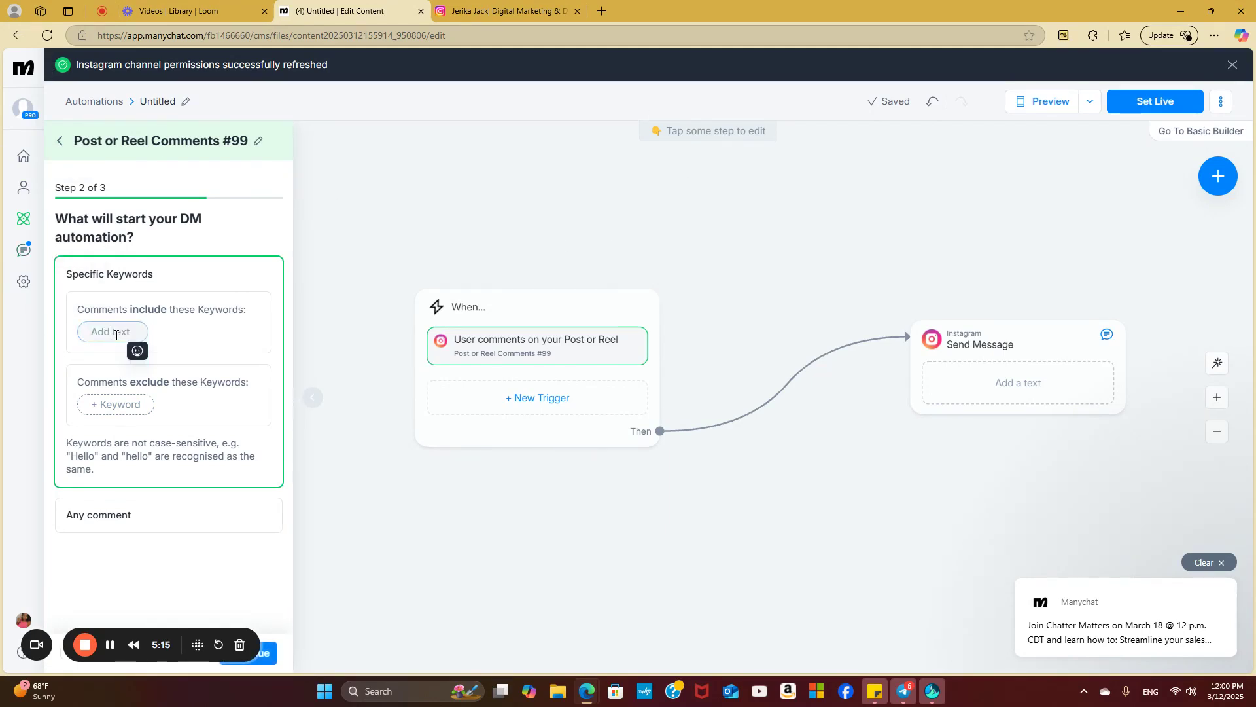
{"action": "type", "text": "HOW"}
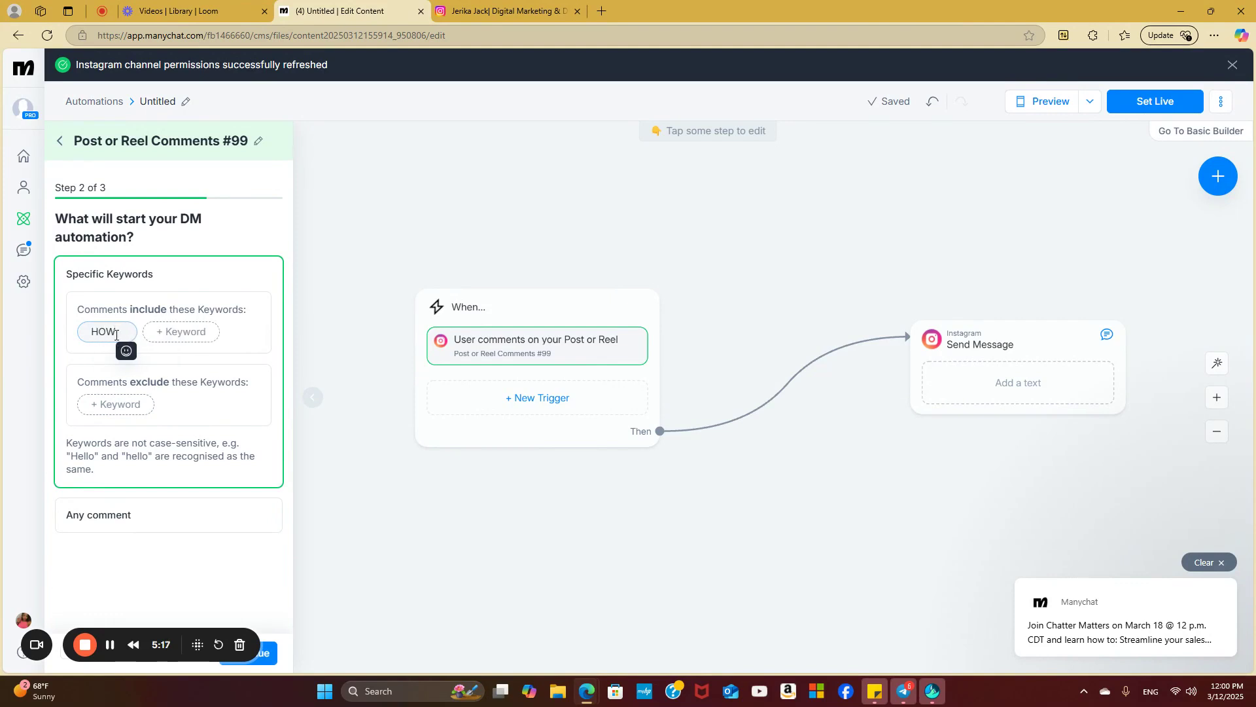
{"action": "left_click", "coordinate": [172, 332]}
{"action": "type", "text": "FREE"}
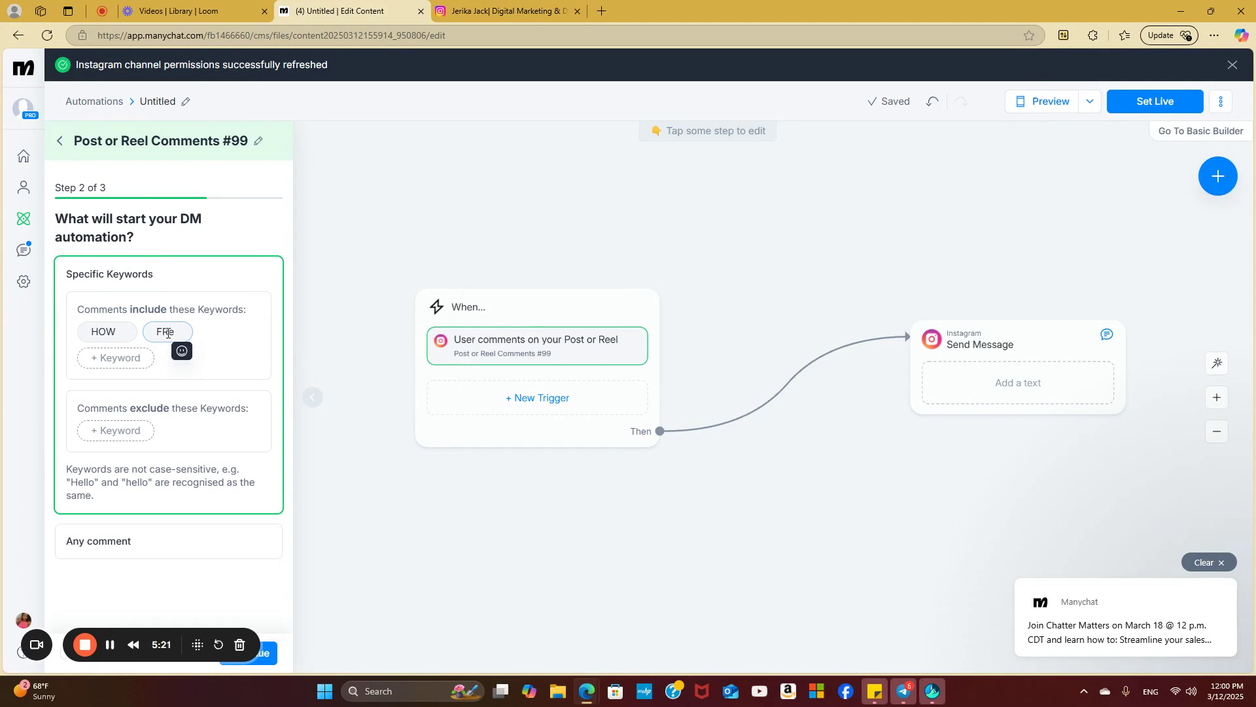
{"action": "type", "text": " guide"}
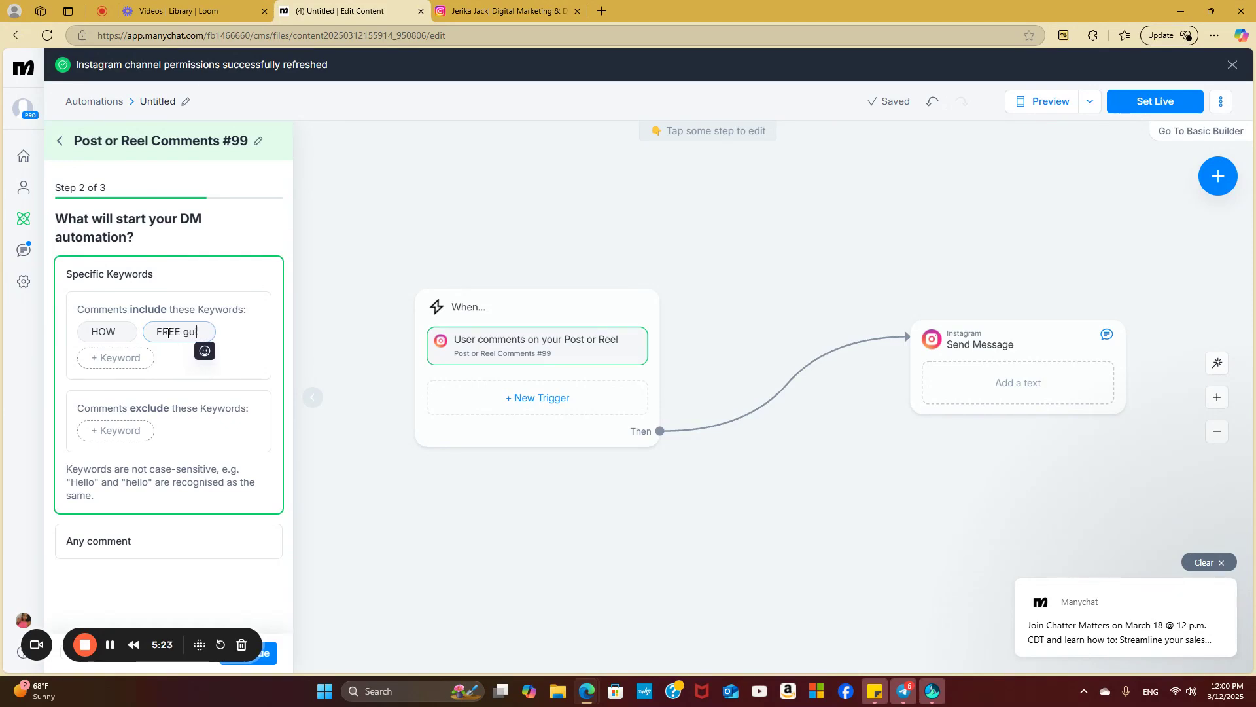
{"action": "key", "text": "BackSpace"}
{"action": "key", "text": "BackSpace"}
{"action": "key", "text": "BackSpace"}
{"action": "key", "text": "BackSpace"}
{"action": "key", "text": "BackSpace"}
{"action": "key", "text": "BackSpace"}
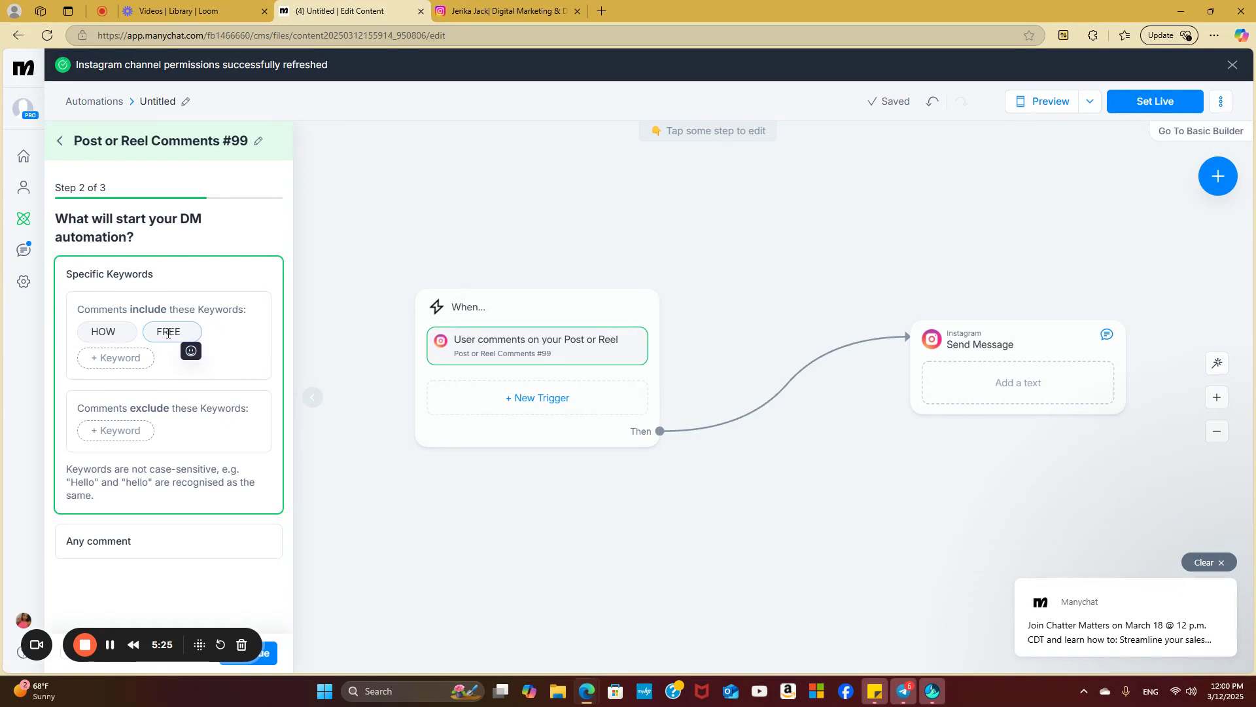
{"action": "type", "text": "GUIDE"}
{"action": "key", "text": "BackSpace"}
{"action": "key", "text": "BackSpace"}
{"action": "key", "text": "BackSpace"}
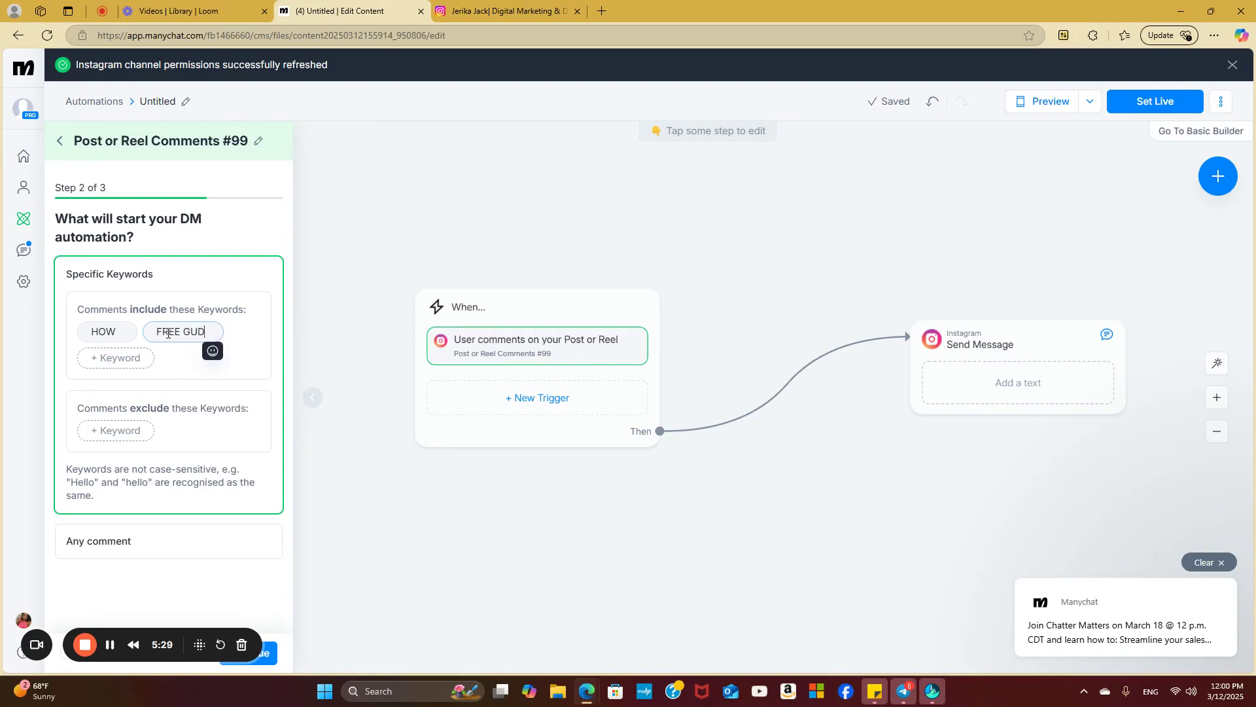
{"action": "type", "text": "IDE"}
{"action": "key", "text": "BackSpace"}
{"action": "key", "text": "BackSpace"}
{"action": "key", "text": "BackSpace"}
{"action": "type", "text": "IDE"}
- Check the Instagram reel's caption and comments for the keyword followers use, and return to the automation editor
{"action": "left_click", "coordinate": [505, 11]}
{"action": "scroll", "coordinate": [811, 267], "scroll_direction": "up", "scroll_amount": 2}
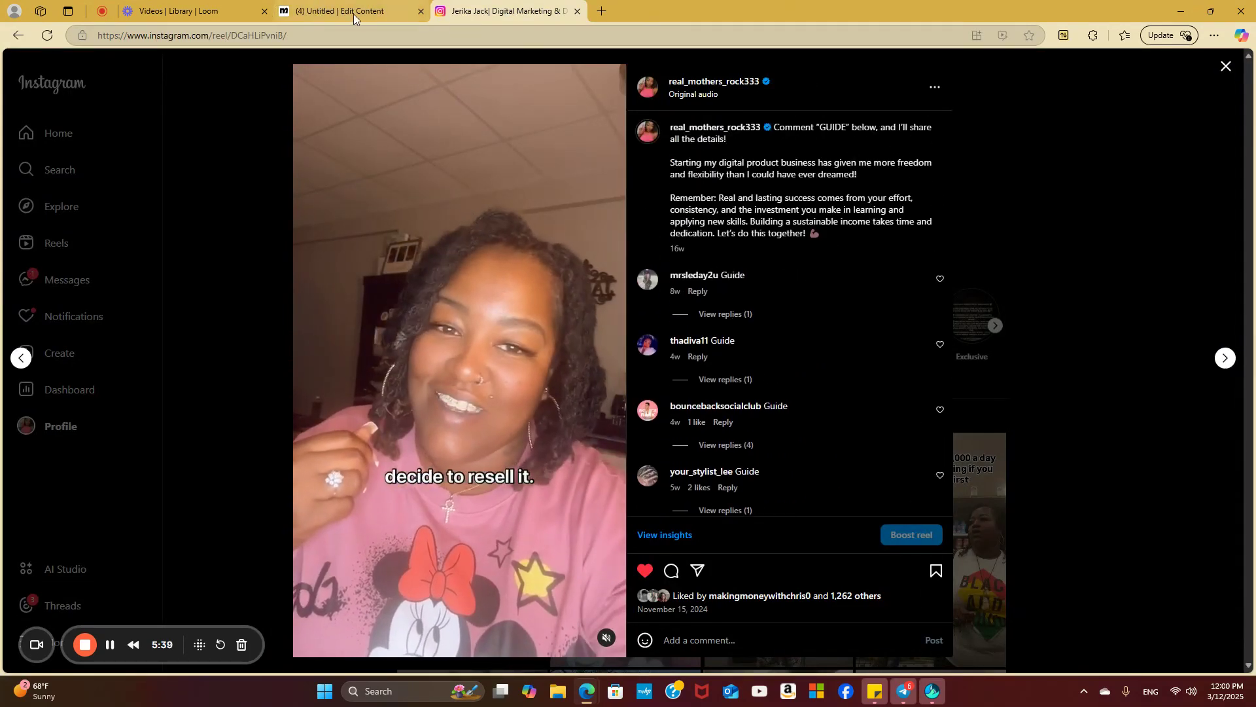
{"action": "left_click", "coordinate": [333, 13]}
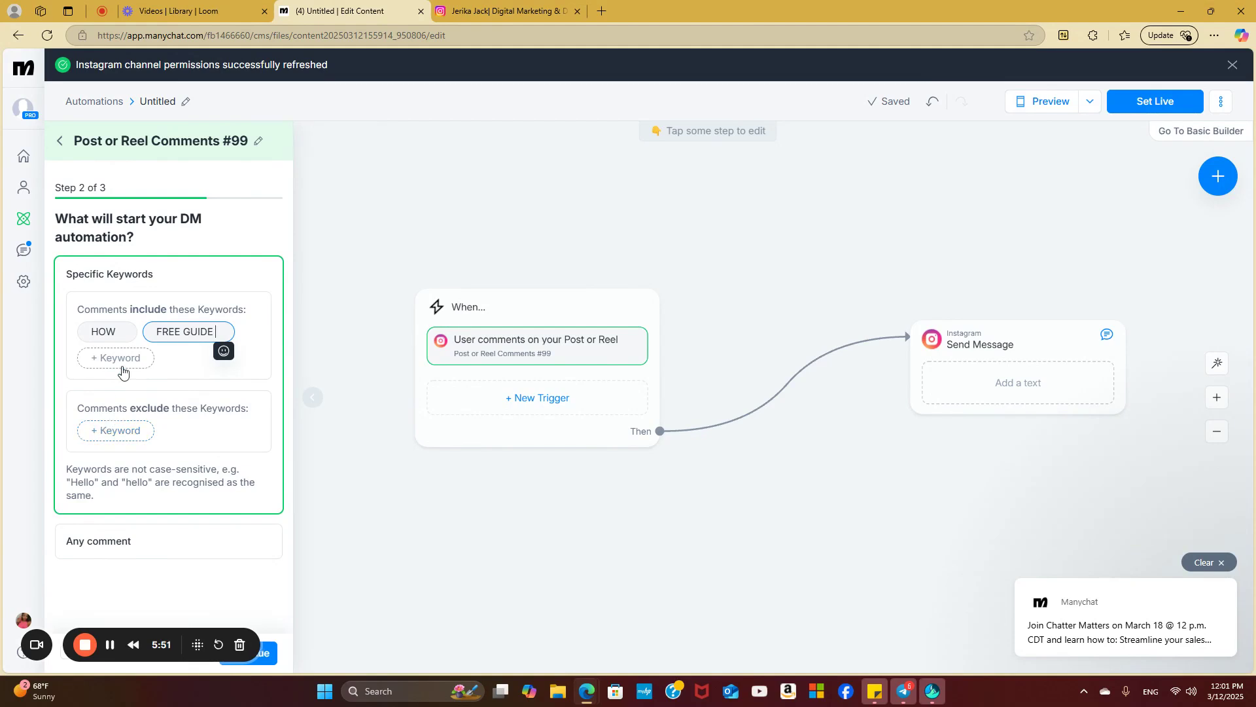
- Try the any-comment option, return to specific keywords, and enter "guide" as the keyword comments must include
{"action": "left_click", "coordinate": [137, 555]}
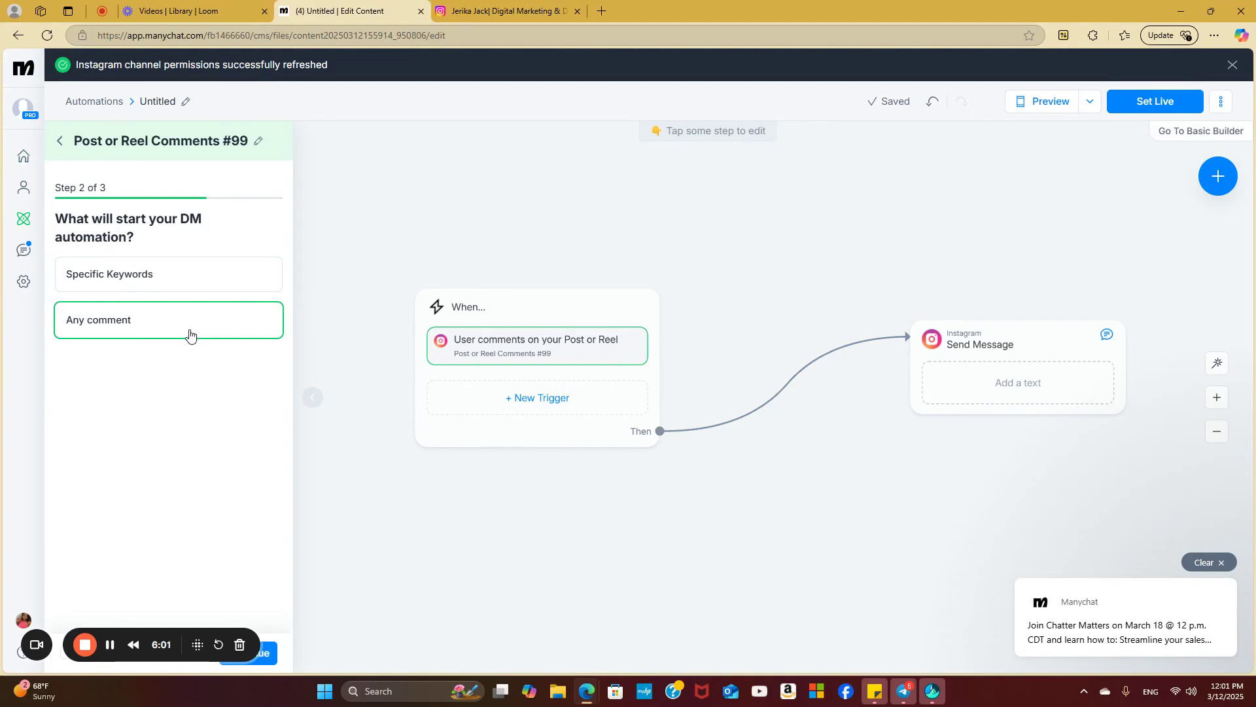
{"action": "left_click", "coordinate": [112, 282]}
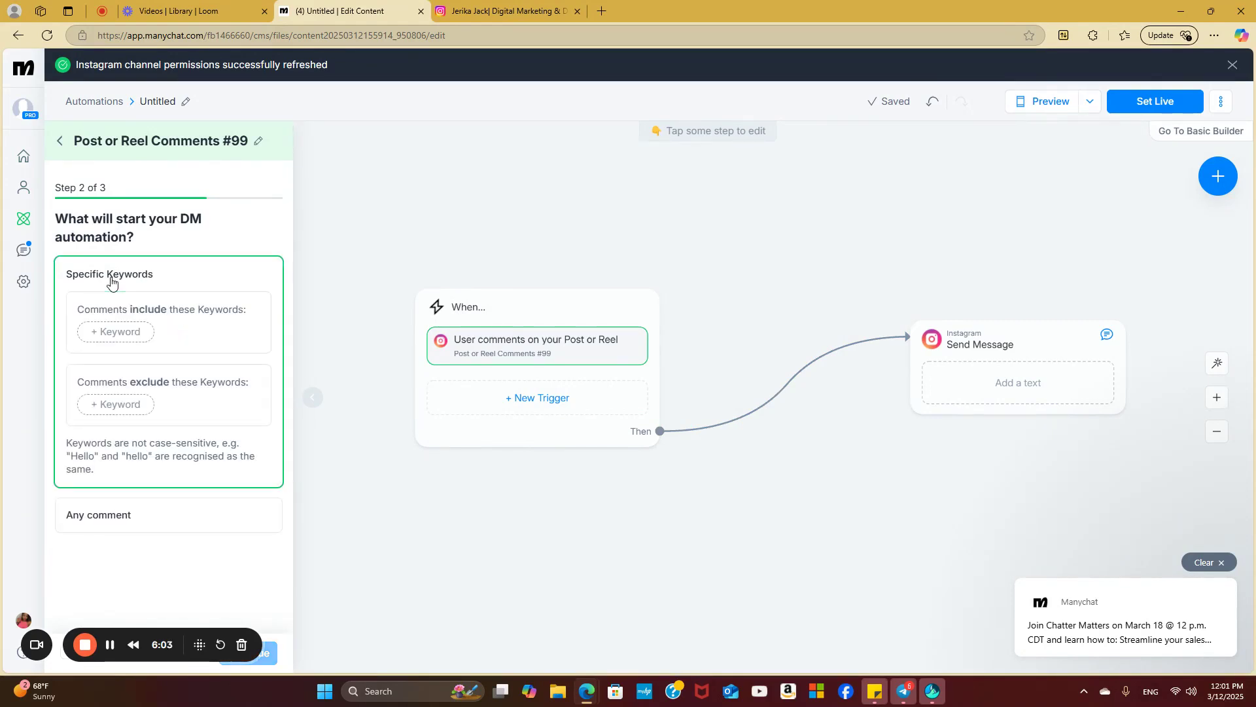
{"action": "left_click", "coordinate": [150, 340]}
{"action": "type", "text": "GOLDEN"}
{"action": "key", "text": "BackSpace"}
{"action": "key", "text": "BackSpace"}
{"action": "key", "text": "BackSpace"}
{"action": "key", "text": "BackSpace"}
{"action": "key", "text": "BackSpace"}
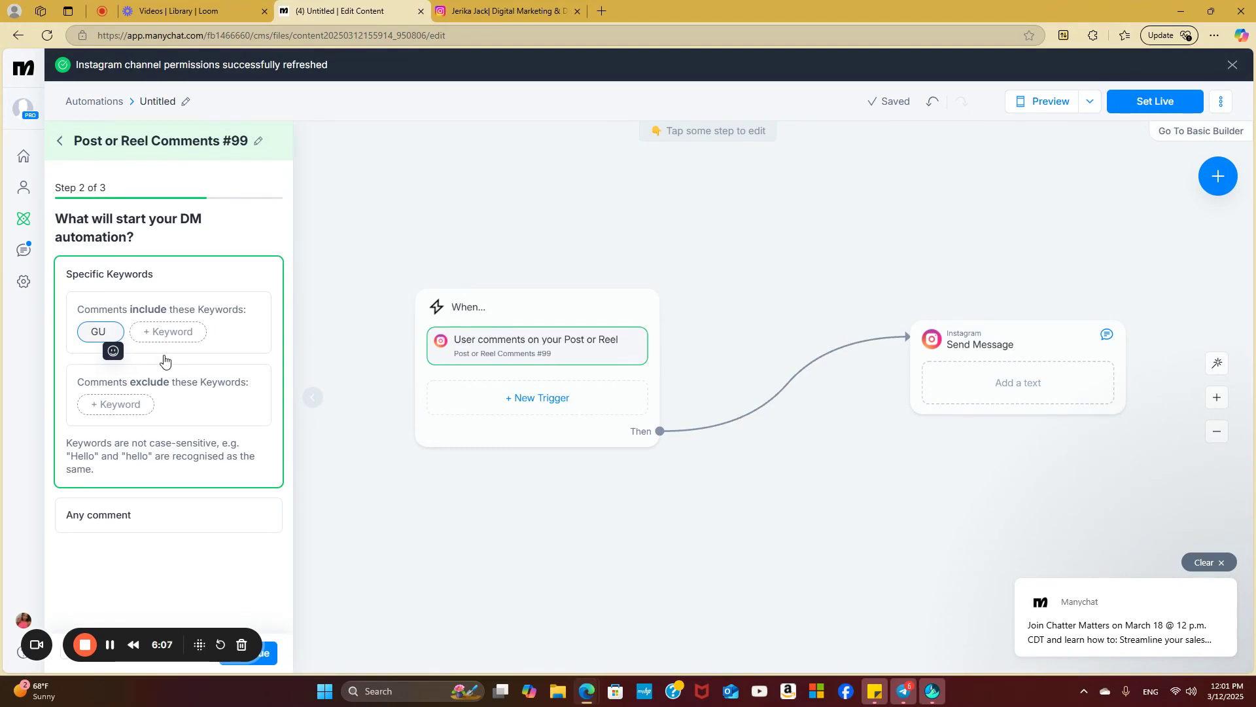
{"action": "type", "text": "uide"}
- Let any comment start the DM automation and continue to the public reply setup
{"action": "left_click", "coordinate": [144, 523]}
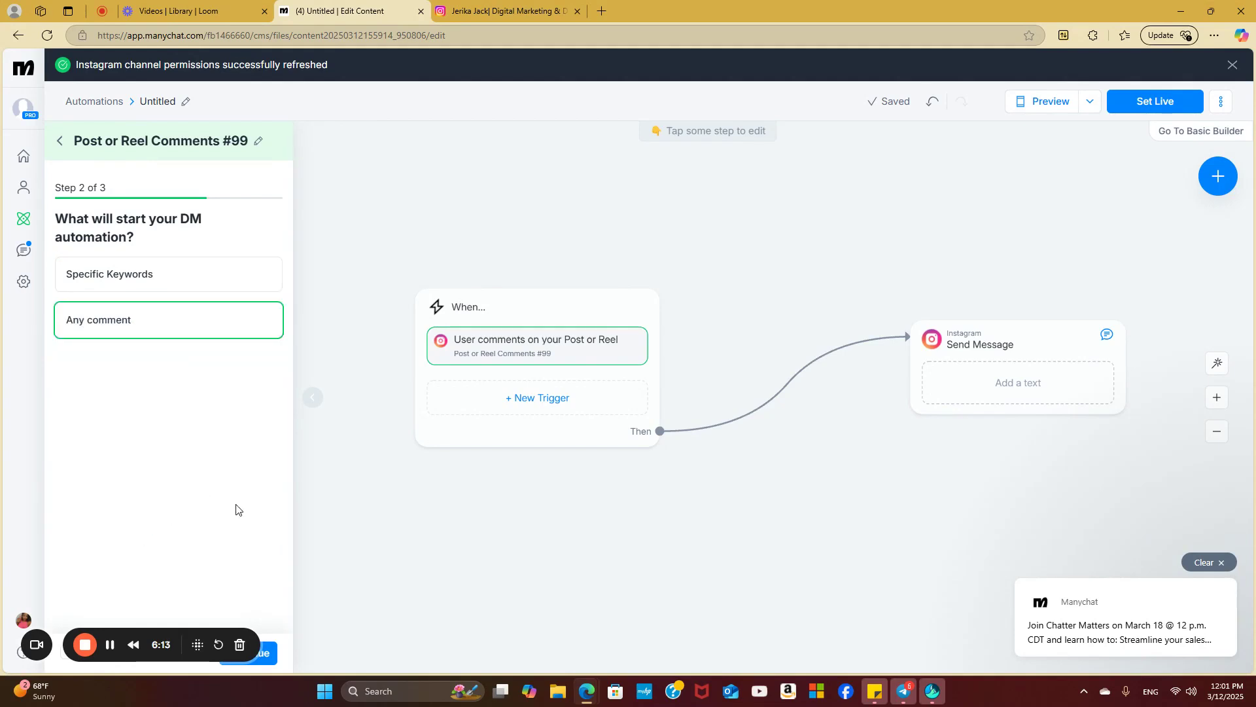
{"action": "left_click", "coordinate": [268, 654]}
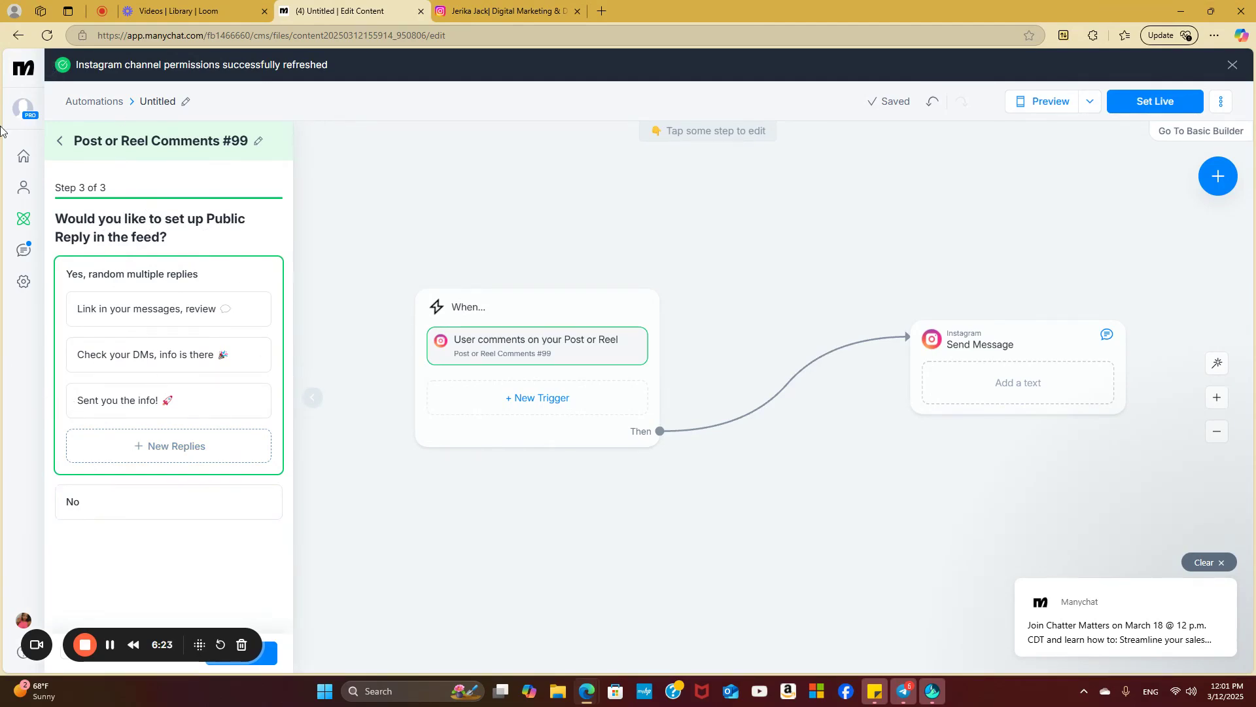
- Keep random multiple public replies, add four more suggested replies to the three existing ones, and complete the trigger setup
{"action": "left_click", "coordinate": [233, 309]}
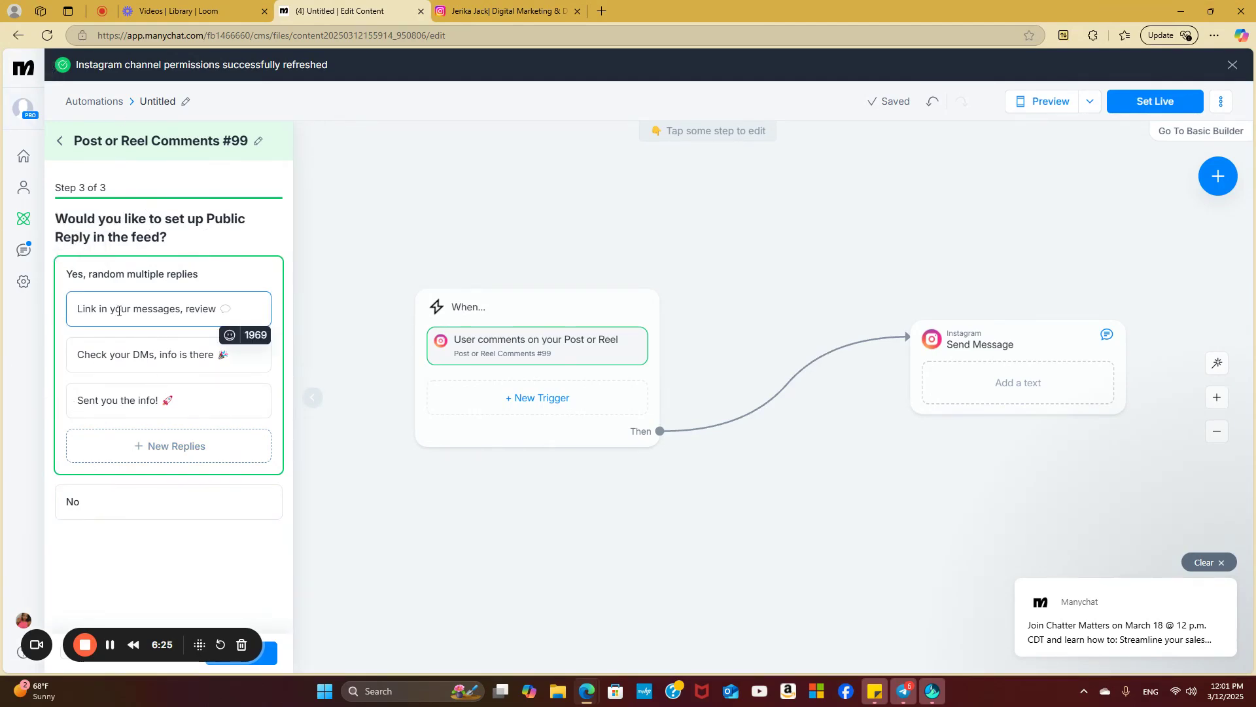
{"action": "left_click_drag", "start_coordinate": [78, 308], "coordinate": [240, 308]}
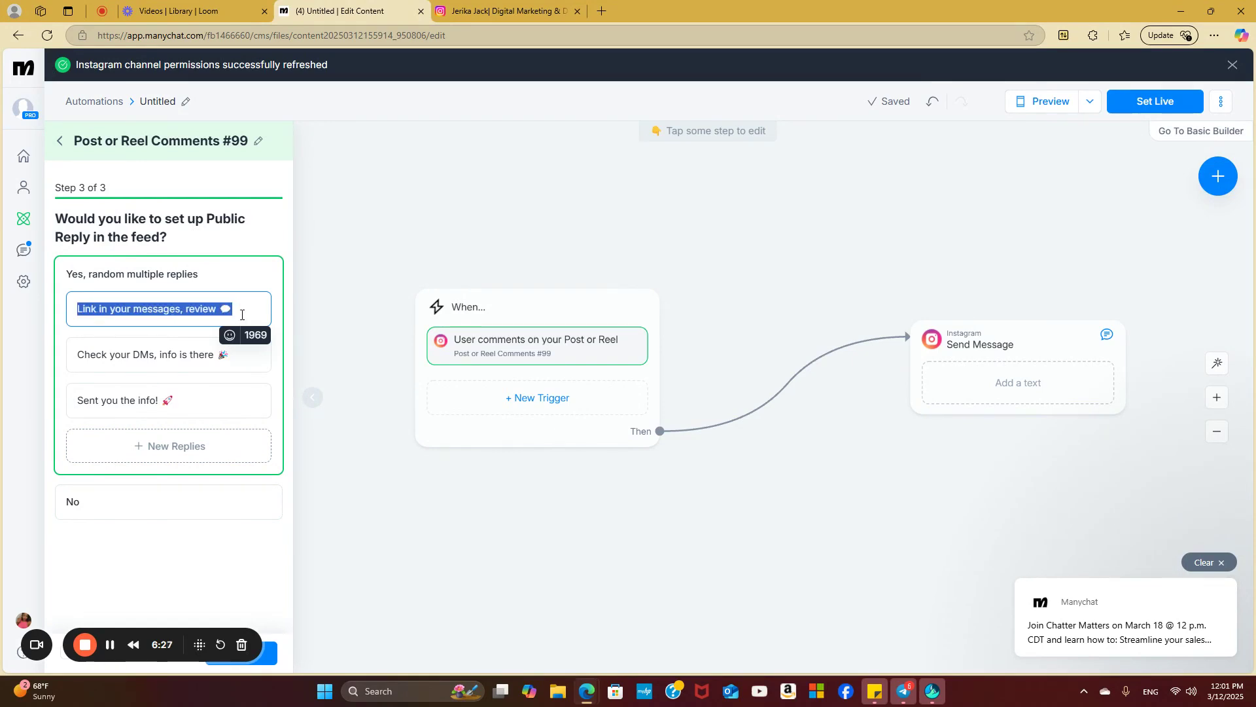
{"action": "left_click", "coordinate": [270, 307]}
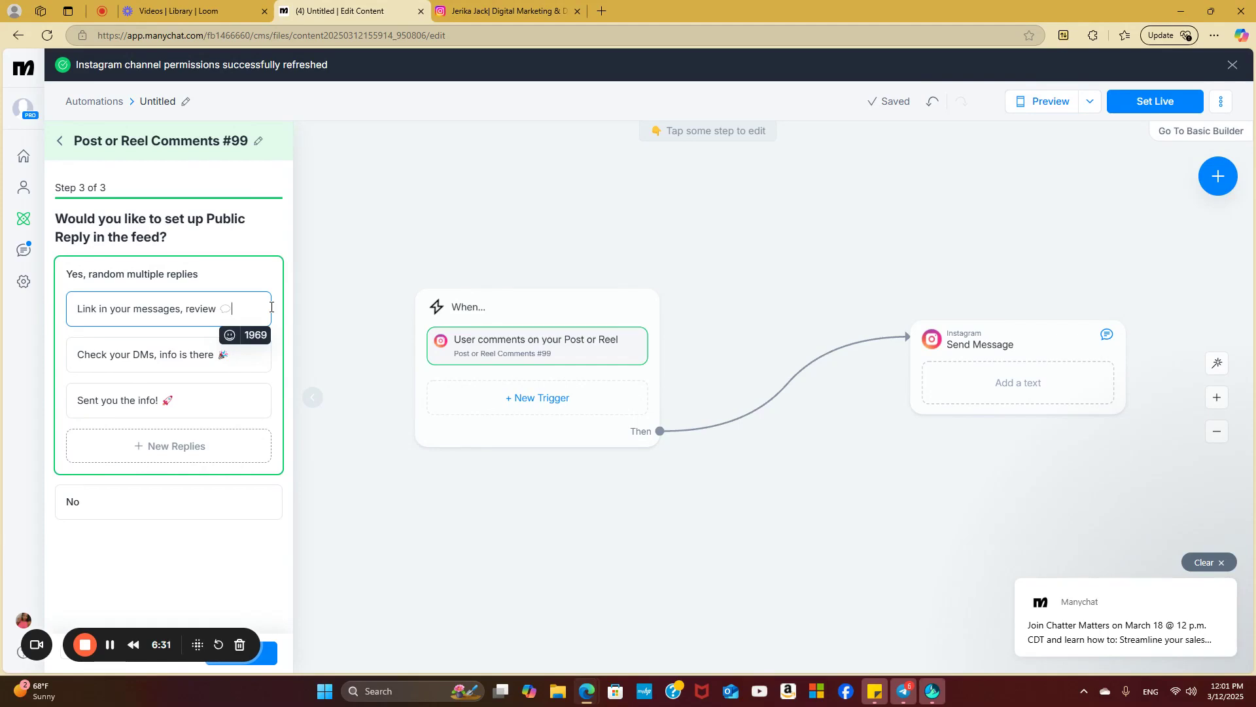
{"action": "left_click", "coordinate": [190, 451]}
{"action": "left_click", "coordinate": [165, 490]}
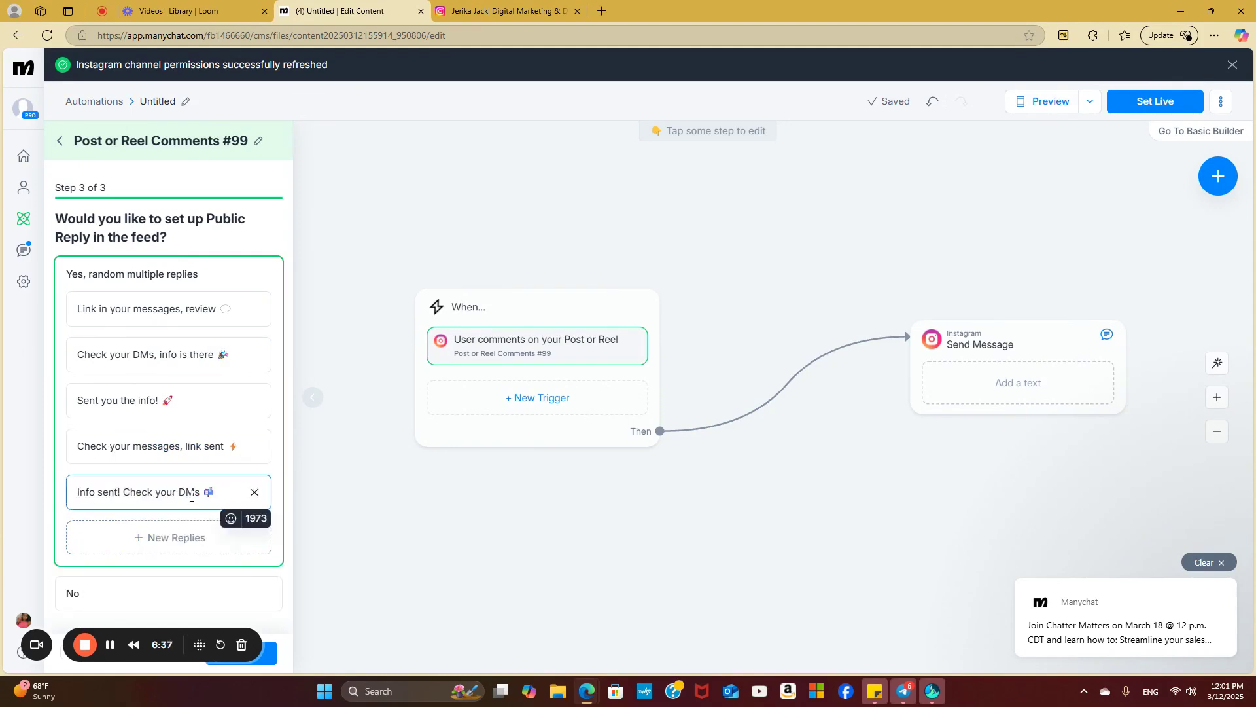
{"action": "left_click", "coordinate": [178, 537]}
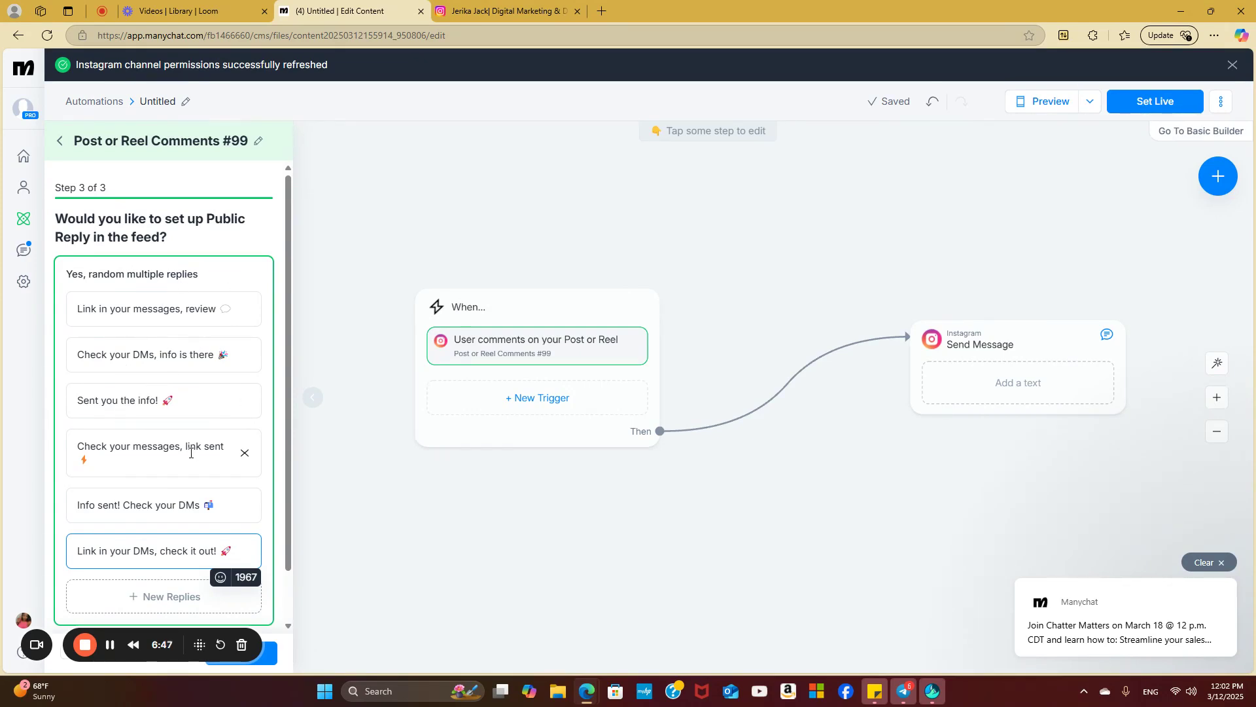
{"action": "scroll", "coordinate": [195, 487], "scroll_direction": "down", "scroll_amount": 1}
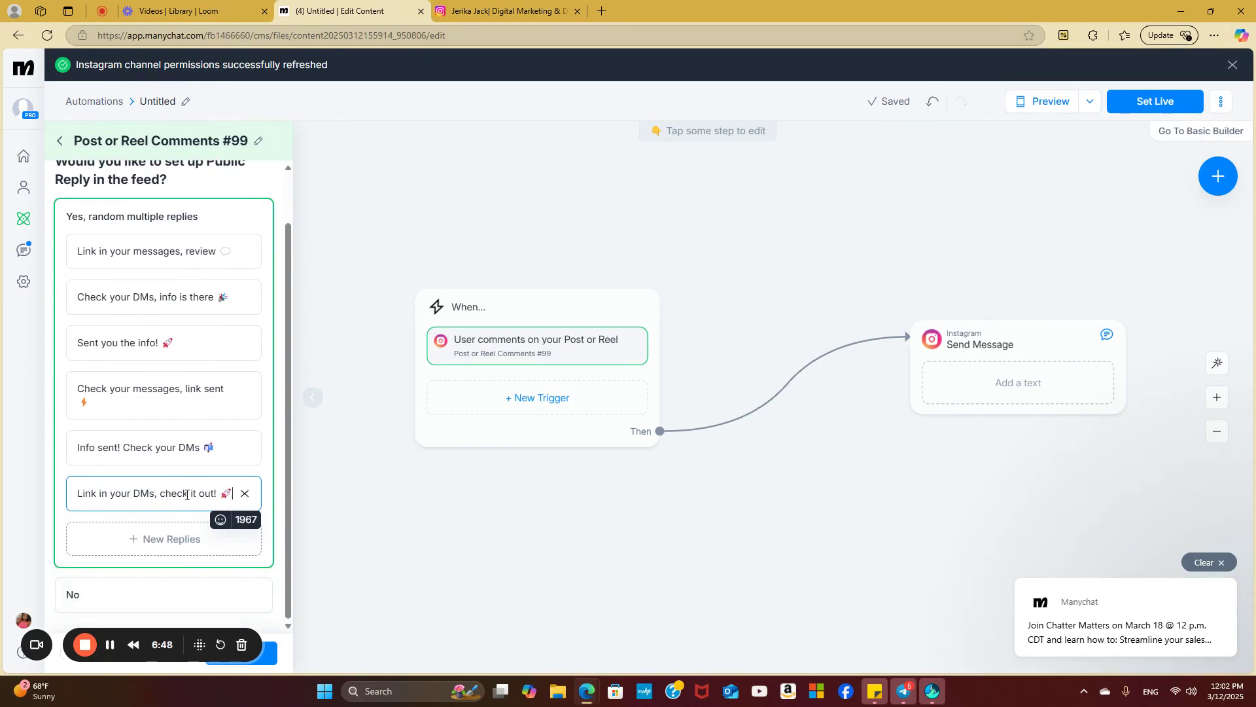
{"action": "left_click", "coordinate": [160, 535]}
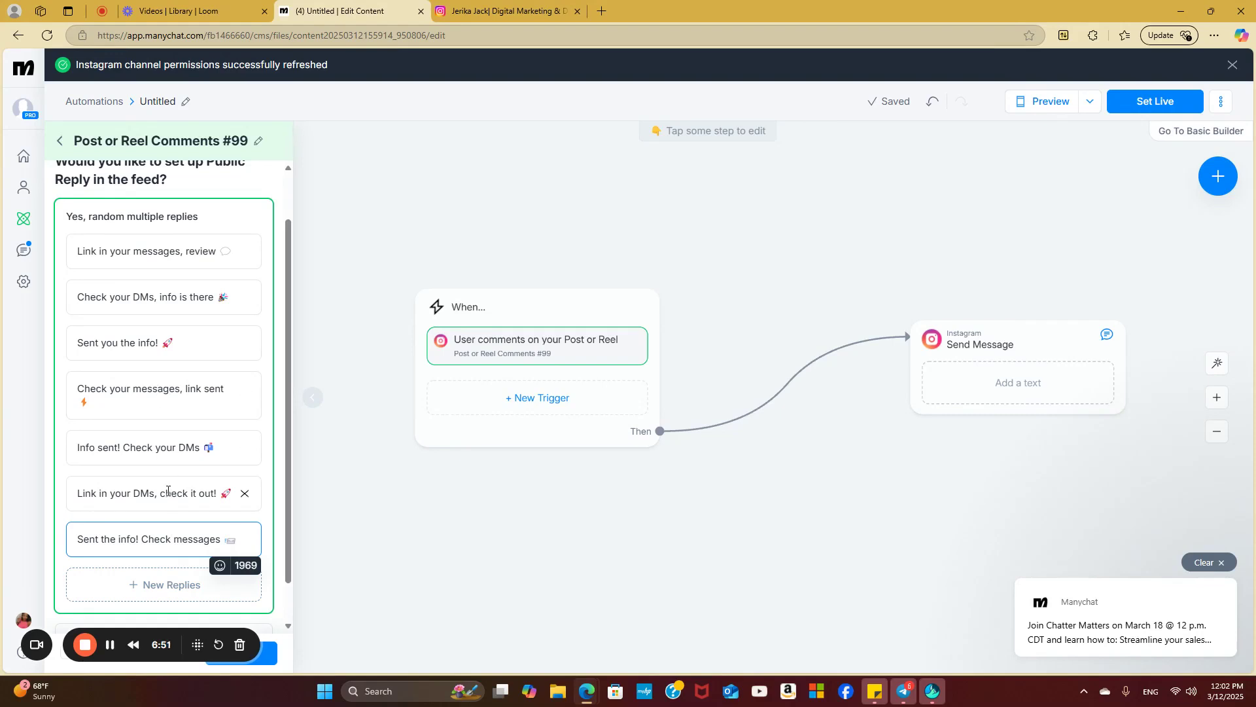
{"action": "left_click", "coordinate": [112, 404]}
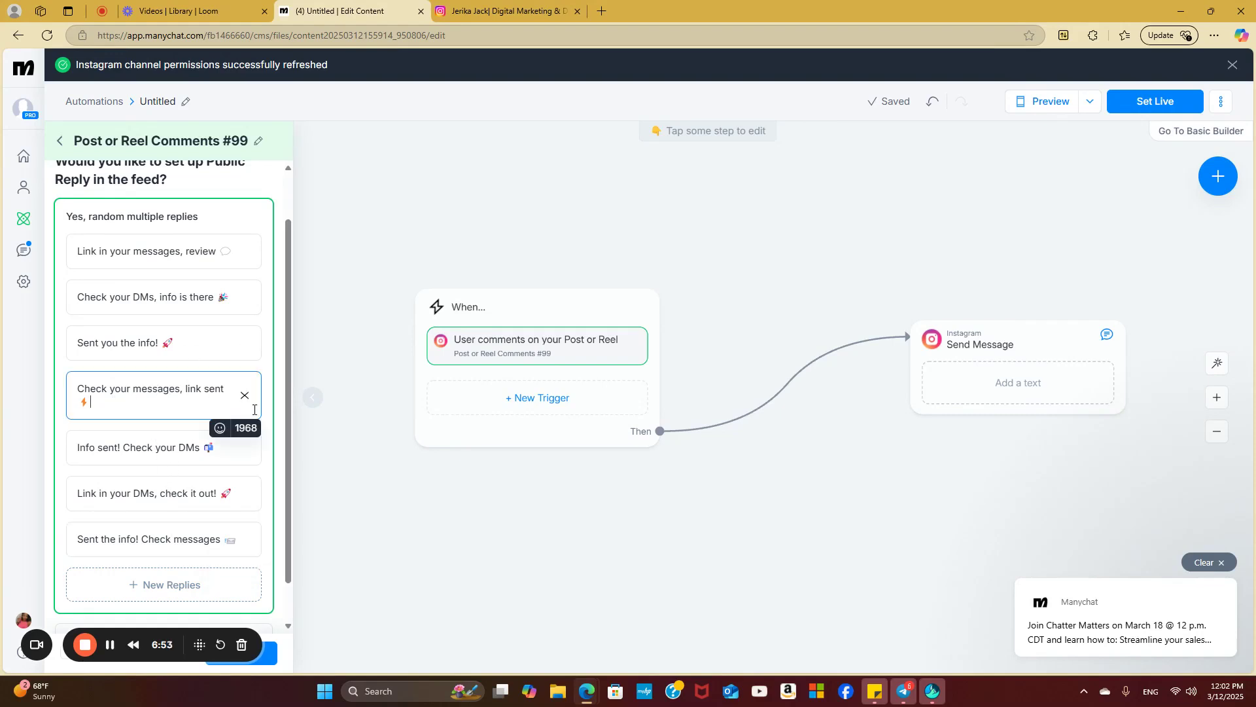
{"action": "scroll", "coordinate": [225, 403], "scroll_direction": "down", "scroll_amount": 2}
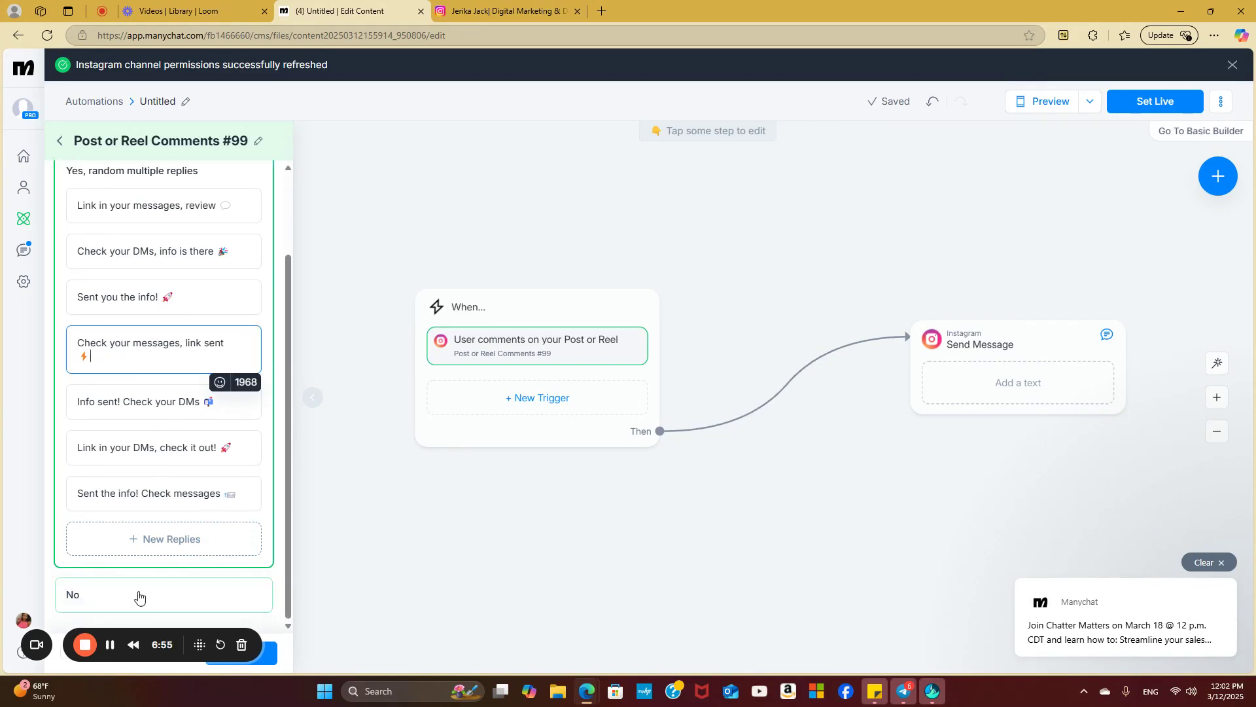
{"action": "scroll", "coordinate": [210, 473], "scroll_direction": "up", "scroll_amount": 2}
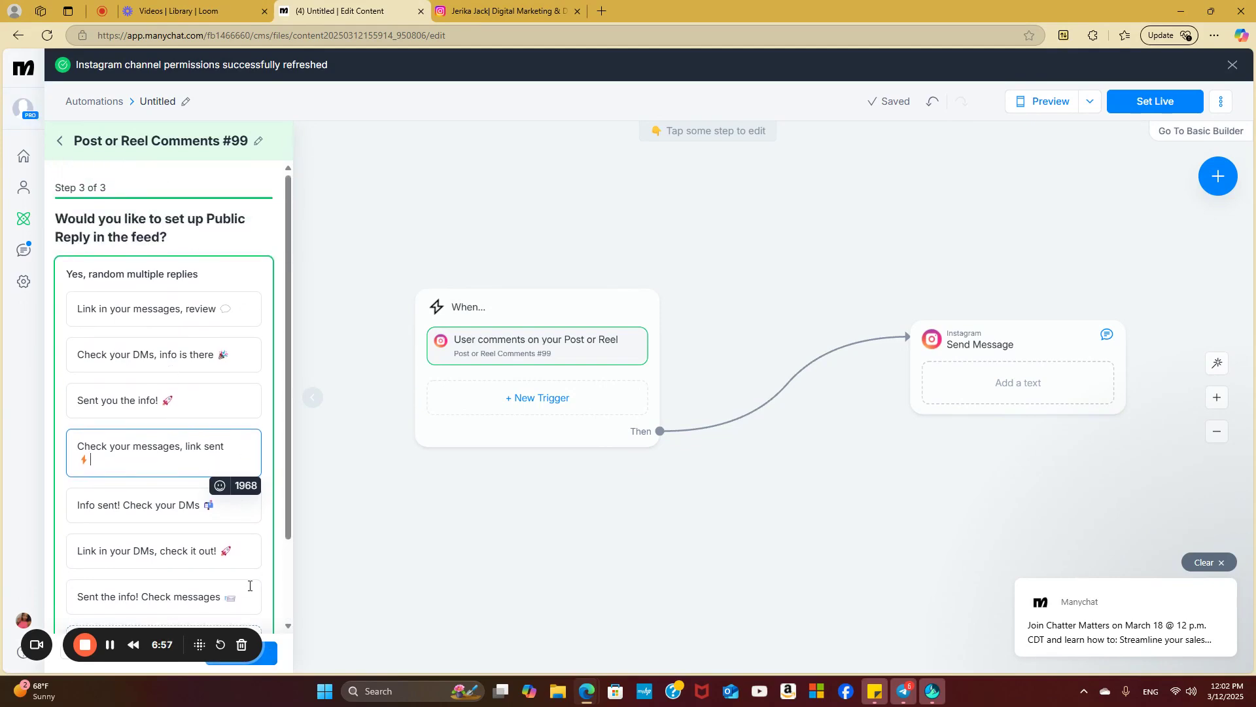
{"action": "left_click", "coordinate": [271, 652]}
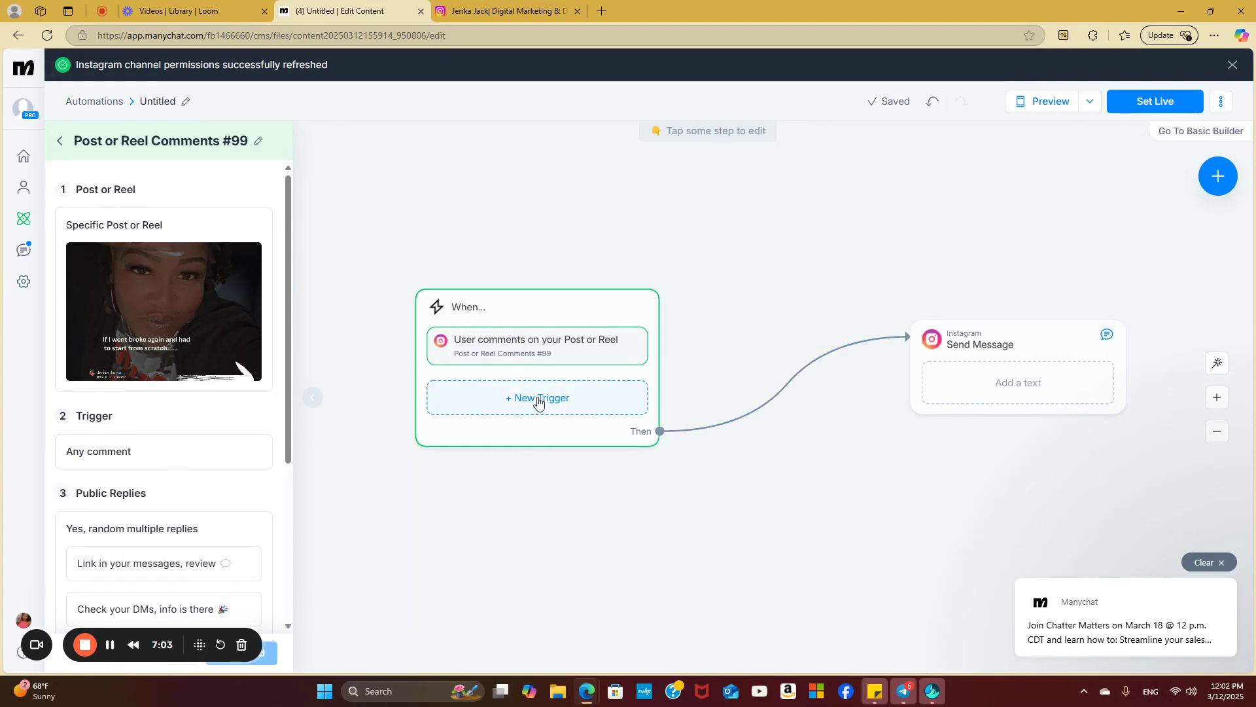
- Paste the prepared free Digital Marketing Beginner's Guide message into the Send Message block and add a blank line before its link
{"action": "mouse_move", "coordinate": [937, 332]}
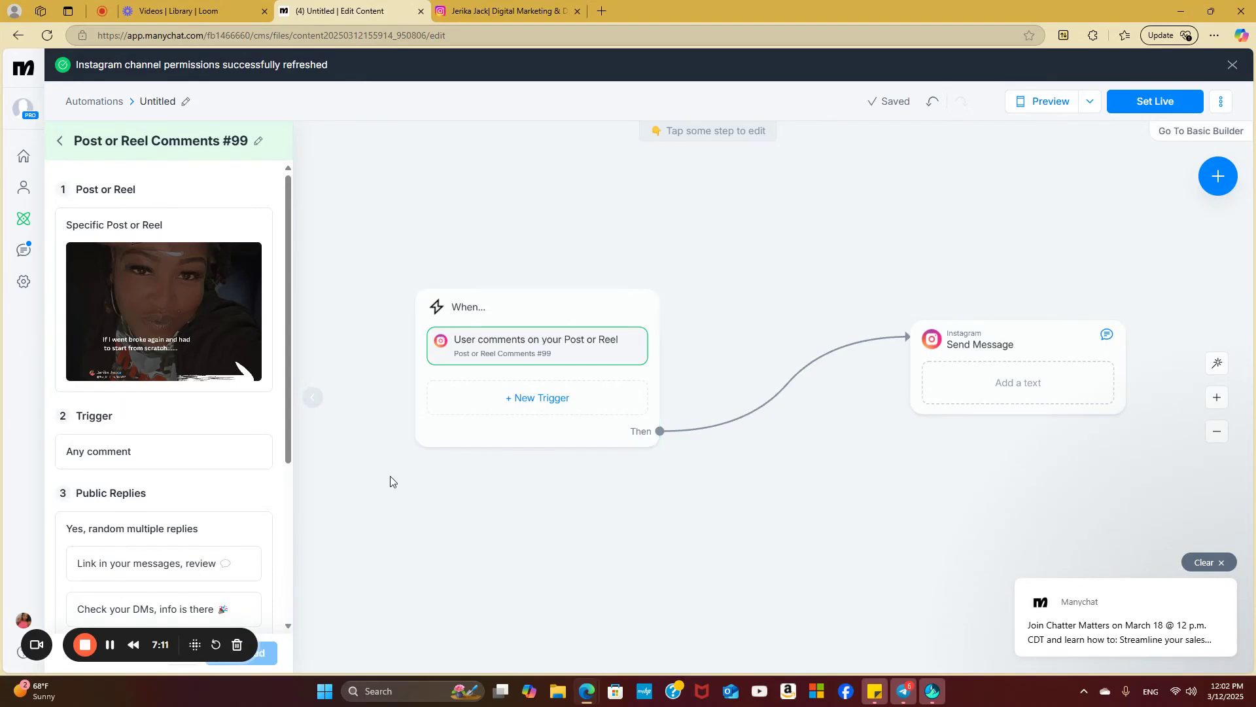
{"action": "left_click", "coordinate": [1052, 394]}
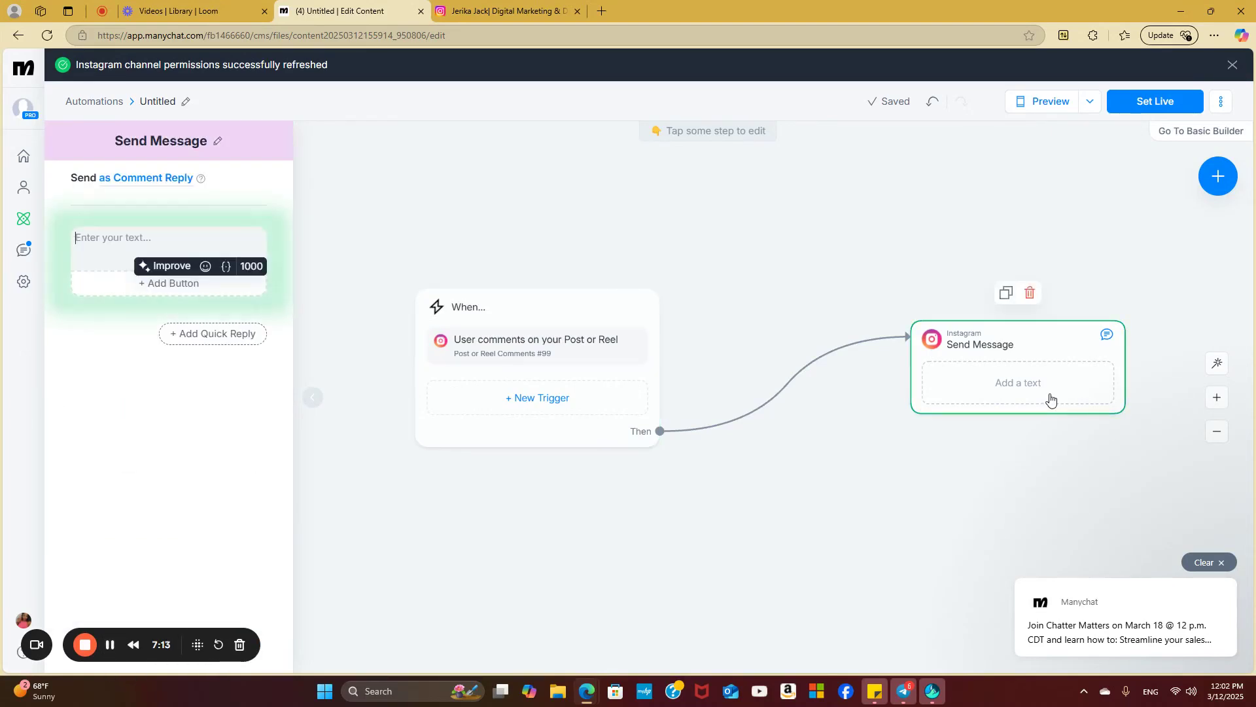
{"action": "right_click", "coordinate": [83, 238]}
{"action": "left_click", "coordinate": [128, 359]}
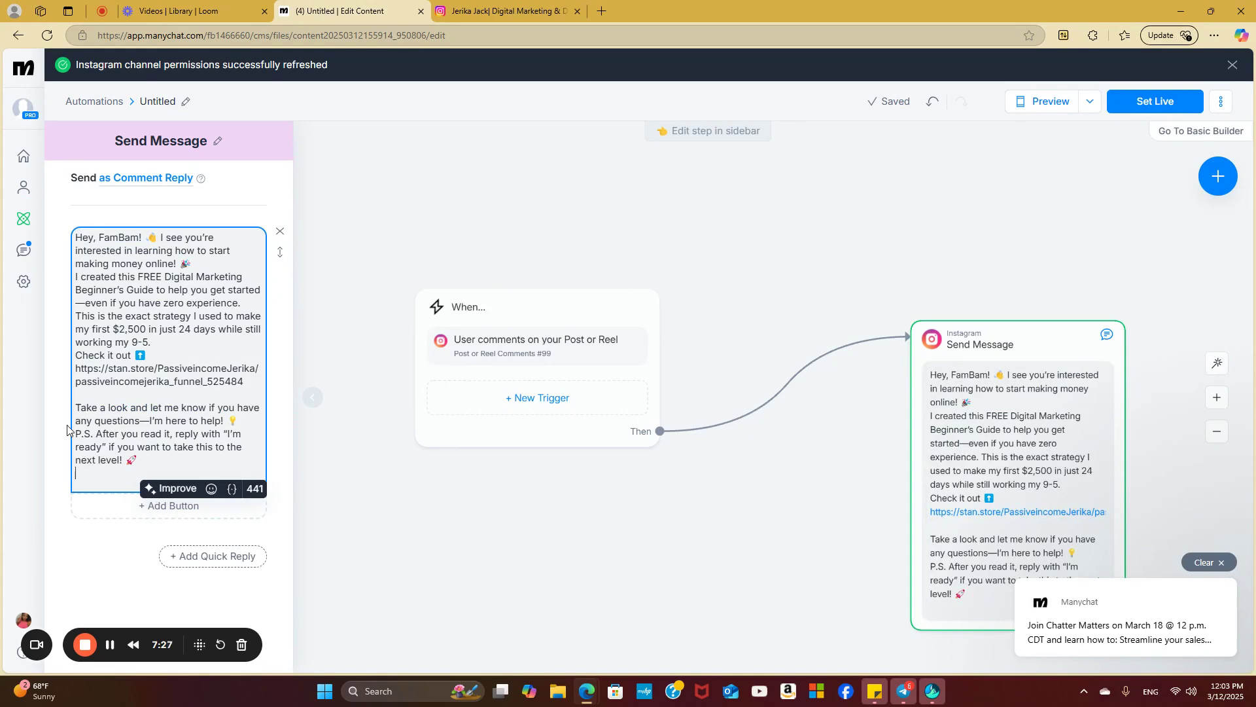
{"action": "left_click", "coordinate": [167, 356]}
{"action": "key", "text": "Return"}
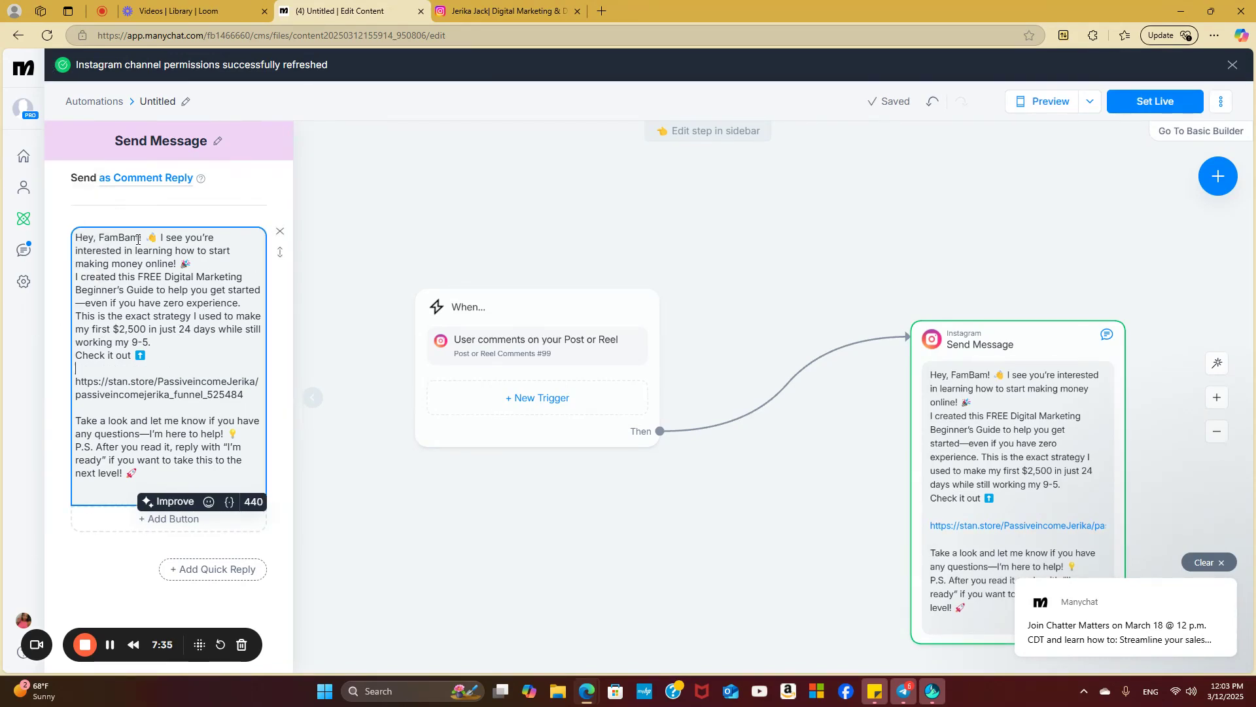
{"action": "left_click", "coordinate": [280, 231]}
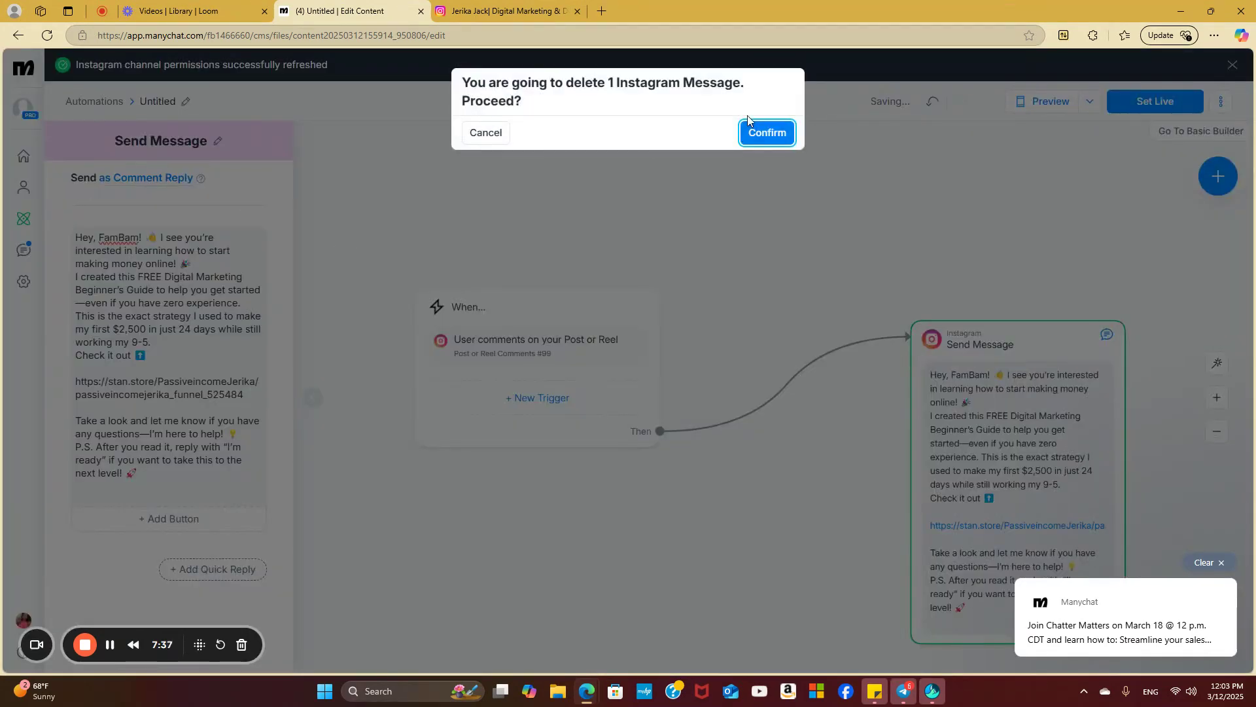
{"action": "left_click", "coordinate": [501, 135]}
- Replace "FamBam" in the message greeting with the First Name variable
{"action": "left_click", "coordinate": [120, 238]}
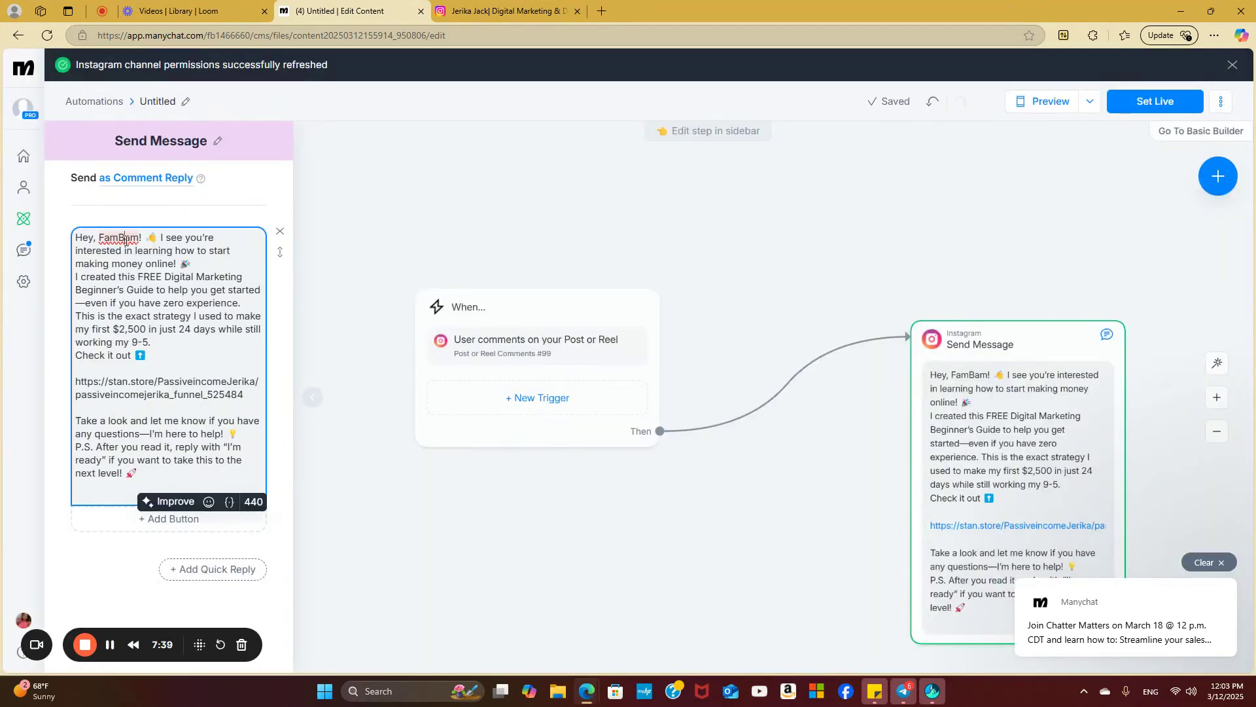
{"action": "right_click", "coordinate": [138, 241]}
{"action": "key", "text": "BackSpace"}
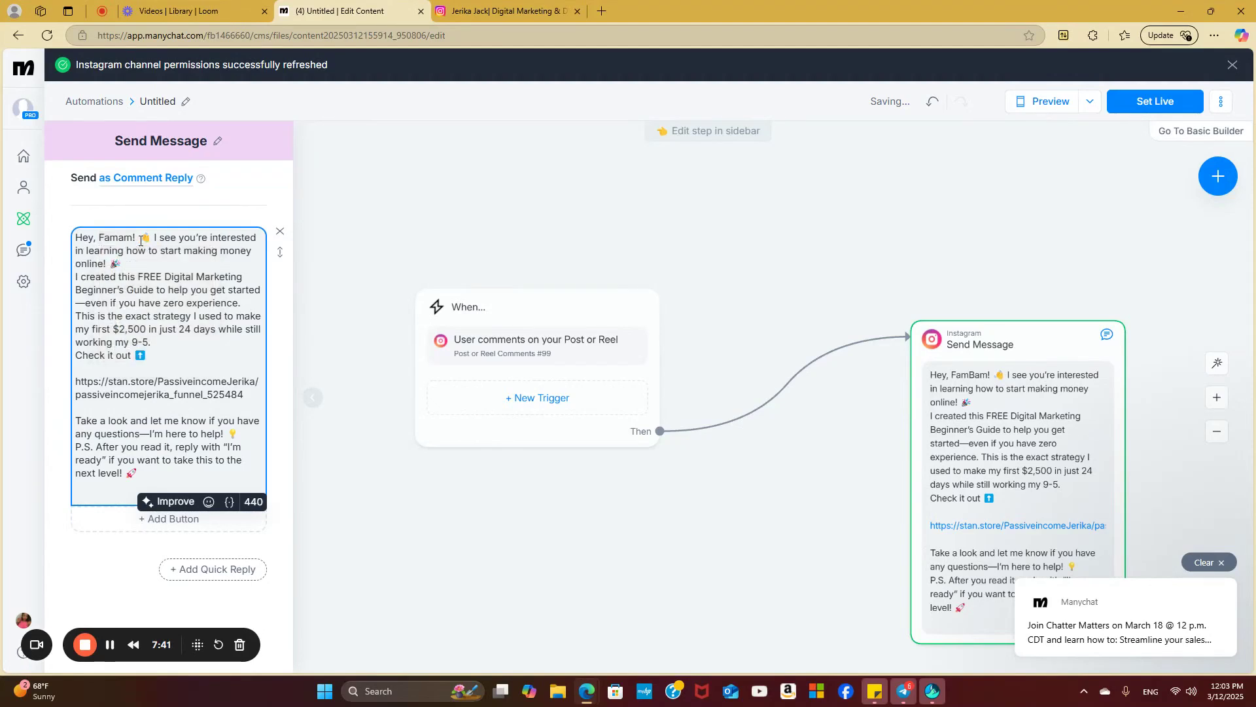
{"action": "key", "text": "BackSpace"}
{"action": "key", "text": "BackSpace"}
{"action": "key", "text": "BackSpace"}
{"action": "key", "text": "BackSpace"}
{"action": "key", "text": "BackSpace"}
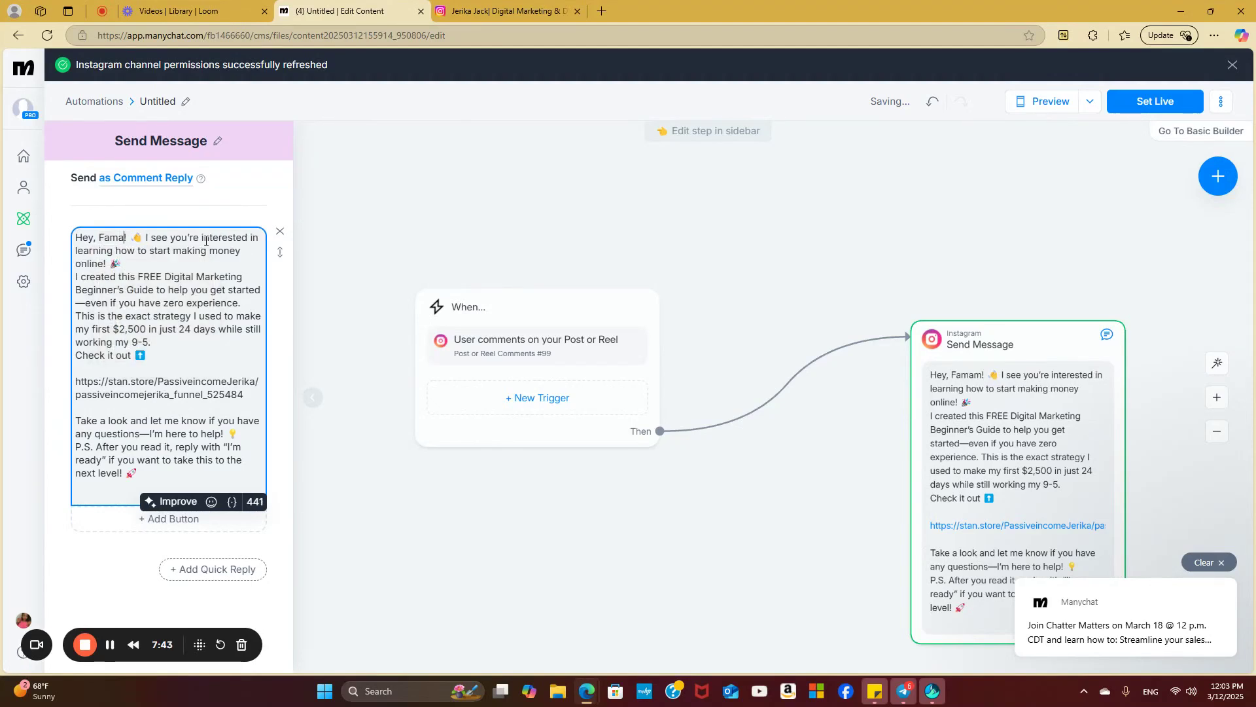
{"action": "left_click", "coordinate": [226, 502]}
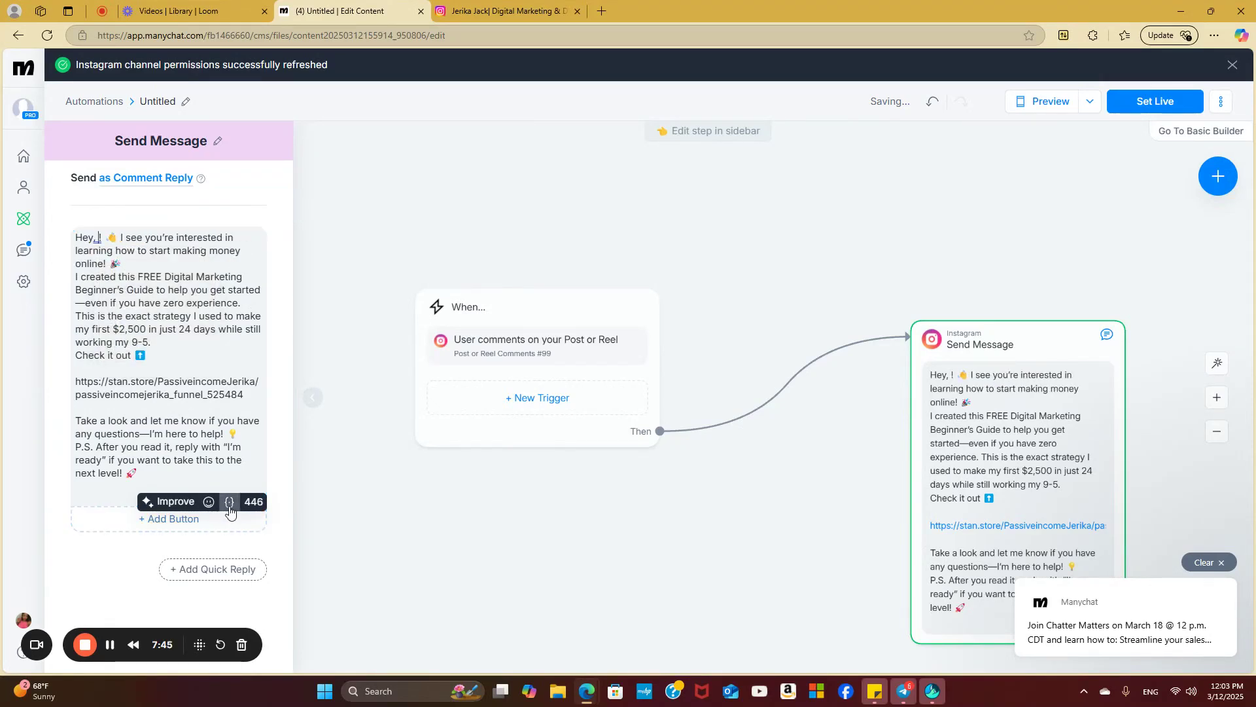
{"action": "left_click", "coordinate": [229, 504]}
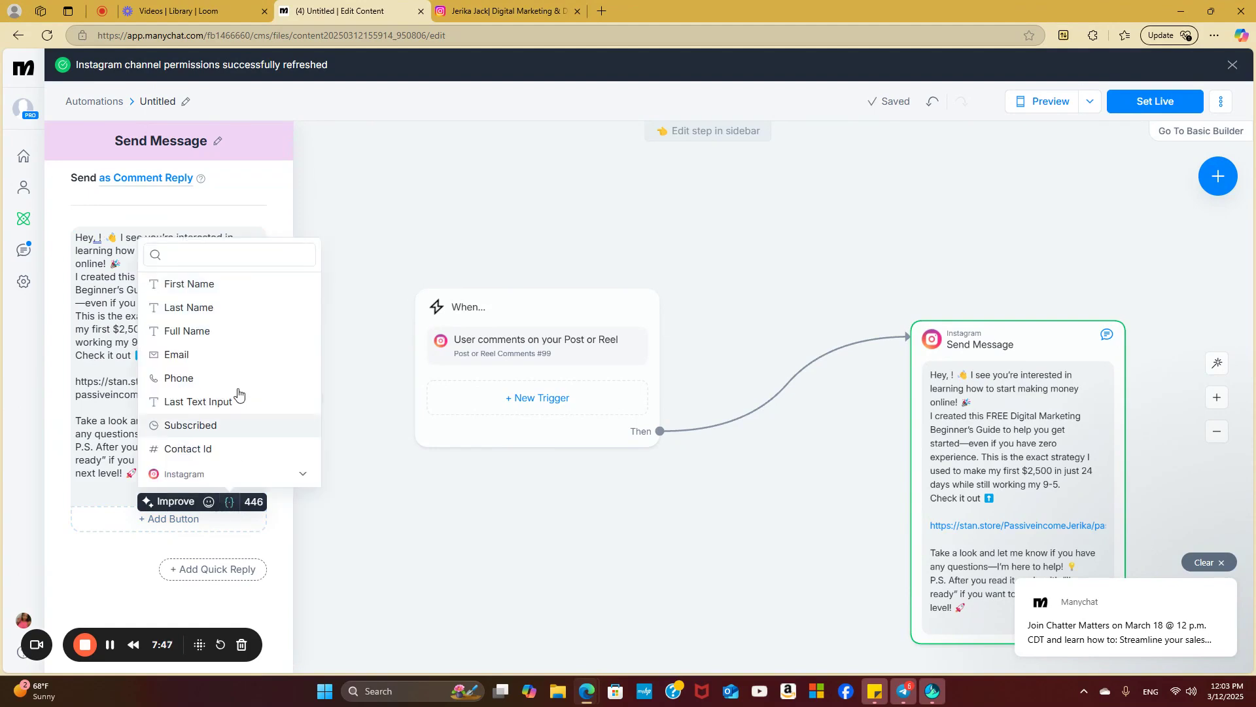
{"action": "left_click", "coordinate": [209, 287]}
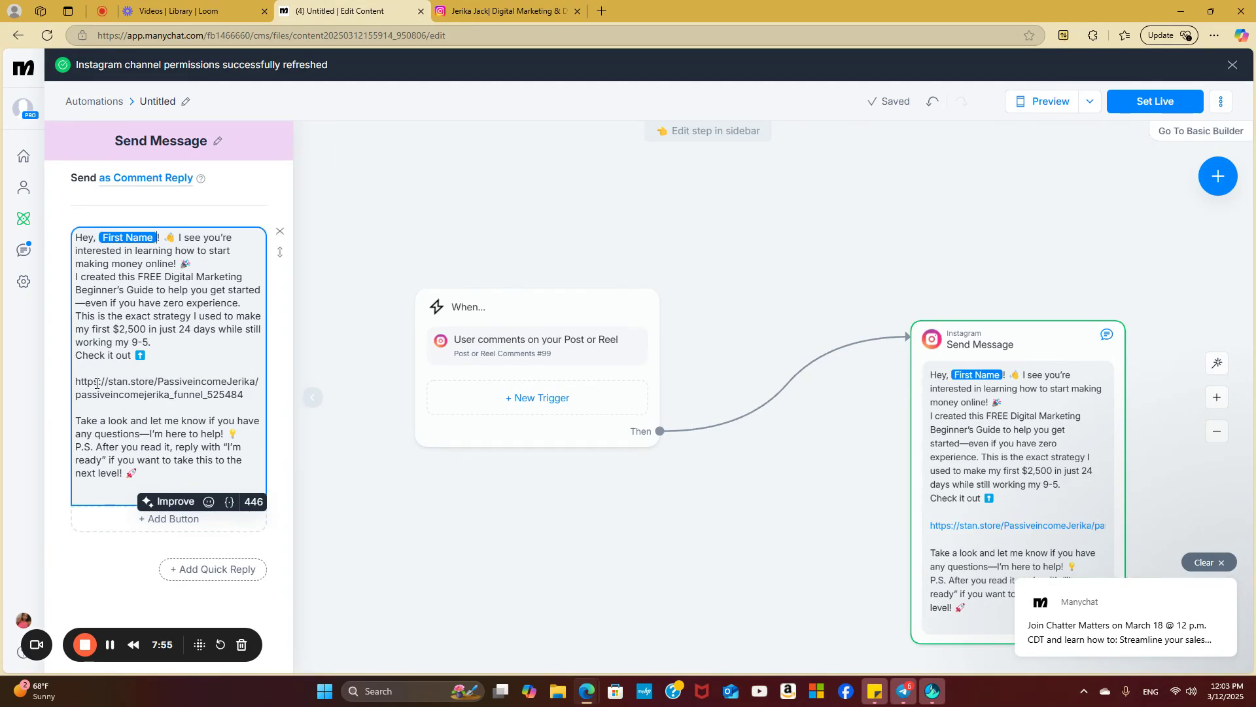
- Copy the "Check it out" line and the stan.store link from the DM text, and remove both from the message
{"action": "left_click_drag", "start_coordinate": [244, 395], "coordinate": [75, 355]}
{"action": "right_click", "coordinate": [83, 366]}
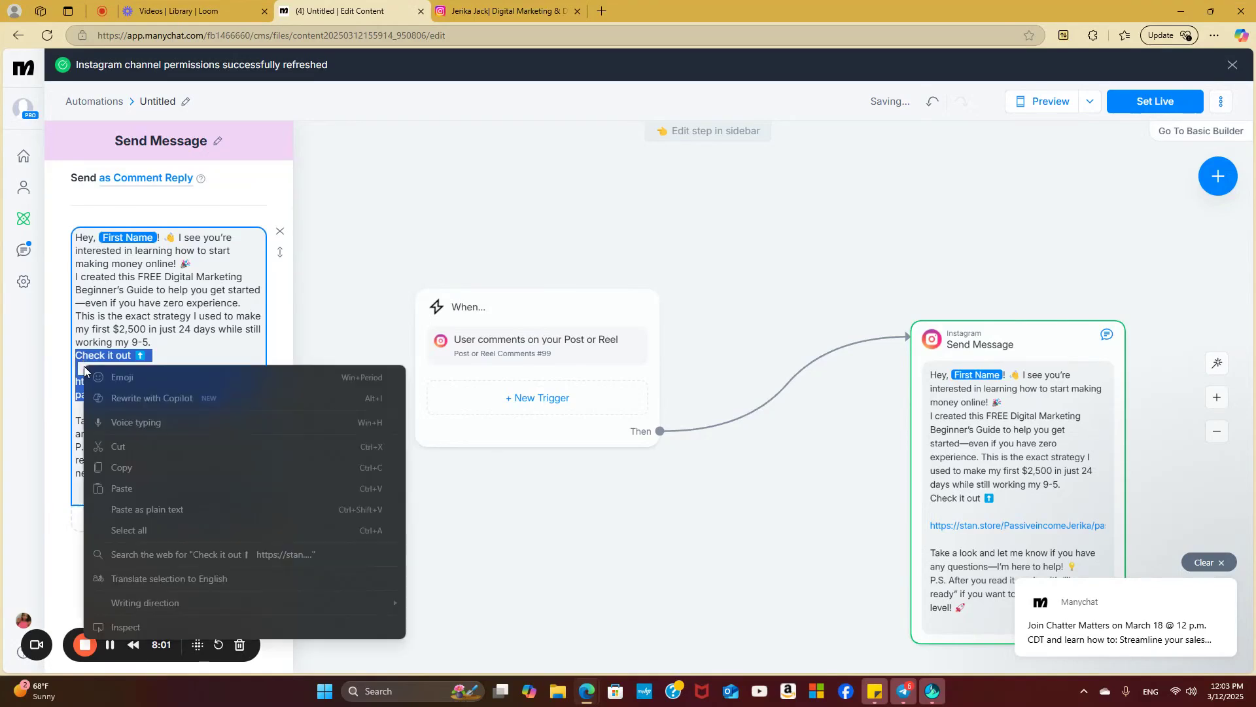
{"action": "left_click", "coordinate": [151, 466]}
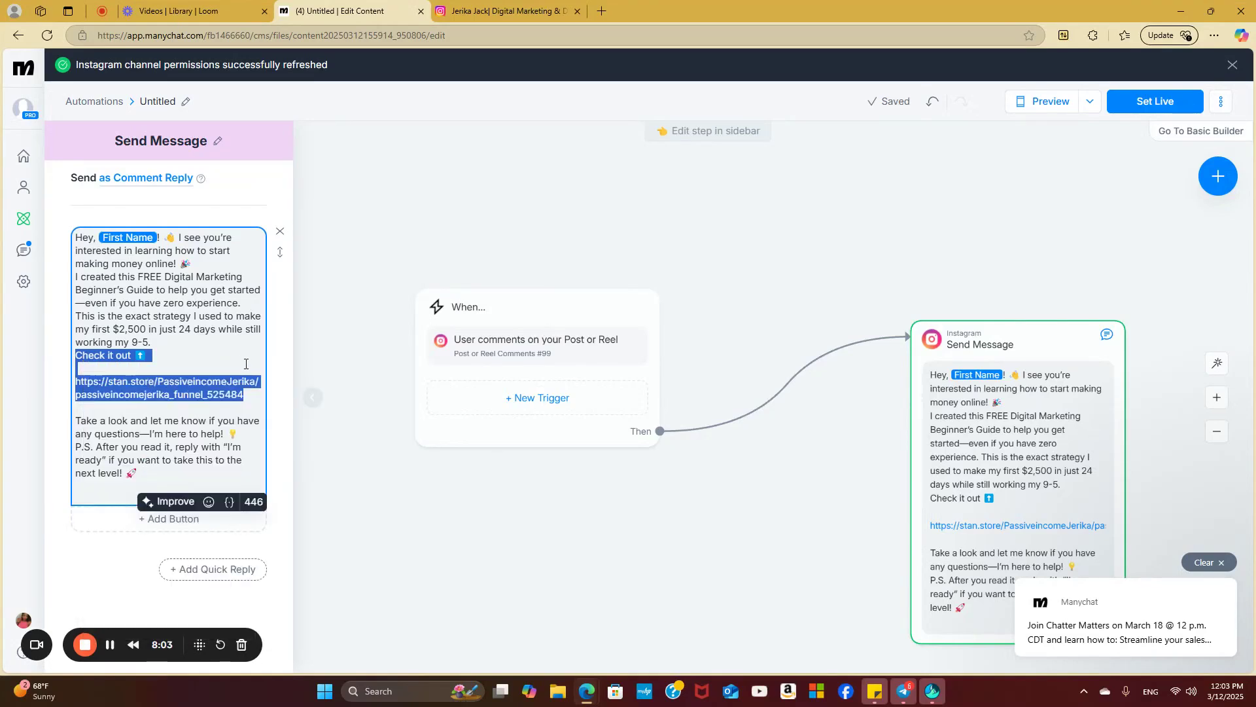
{"action": "key", "text": "BackSpace"}
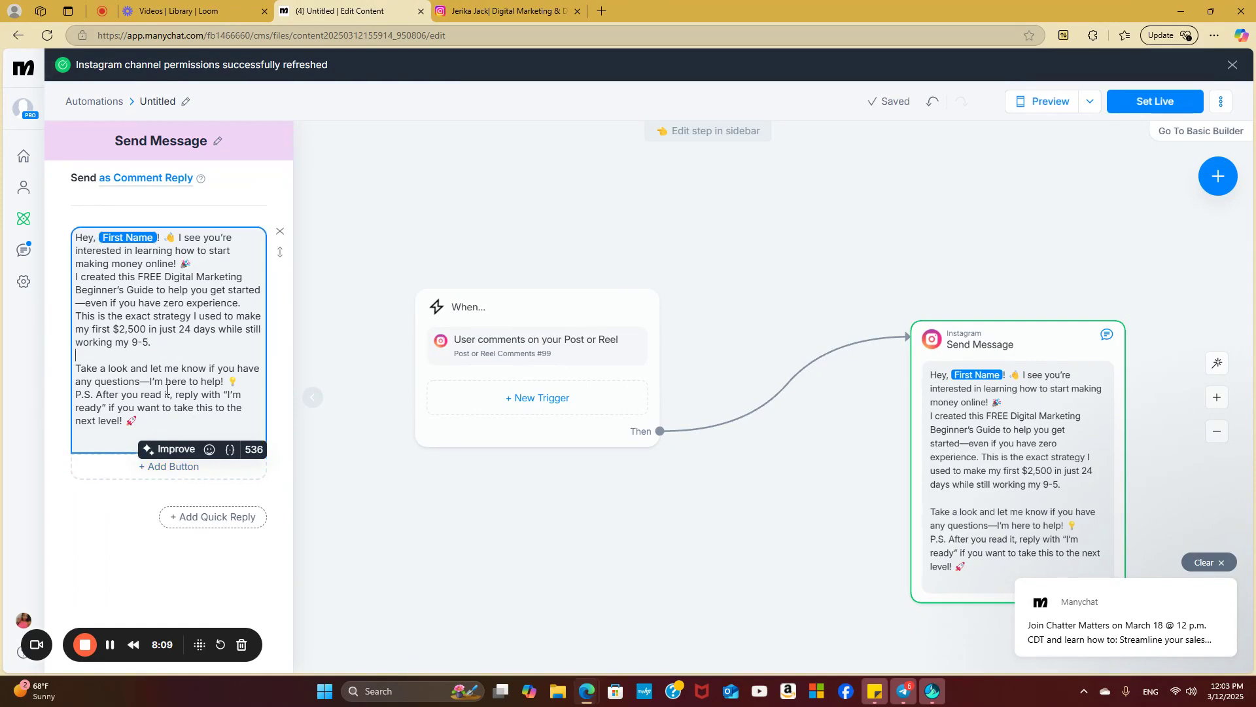
- Add a button titled "Click Here" below the DM text
{"action": "left_click", "coordinate": [177, 469]}
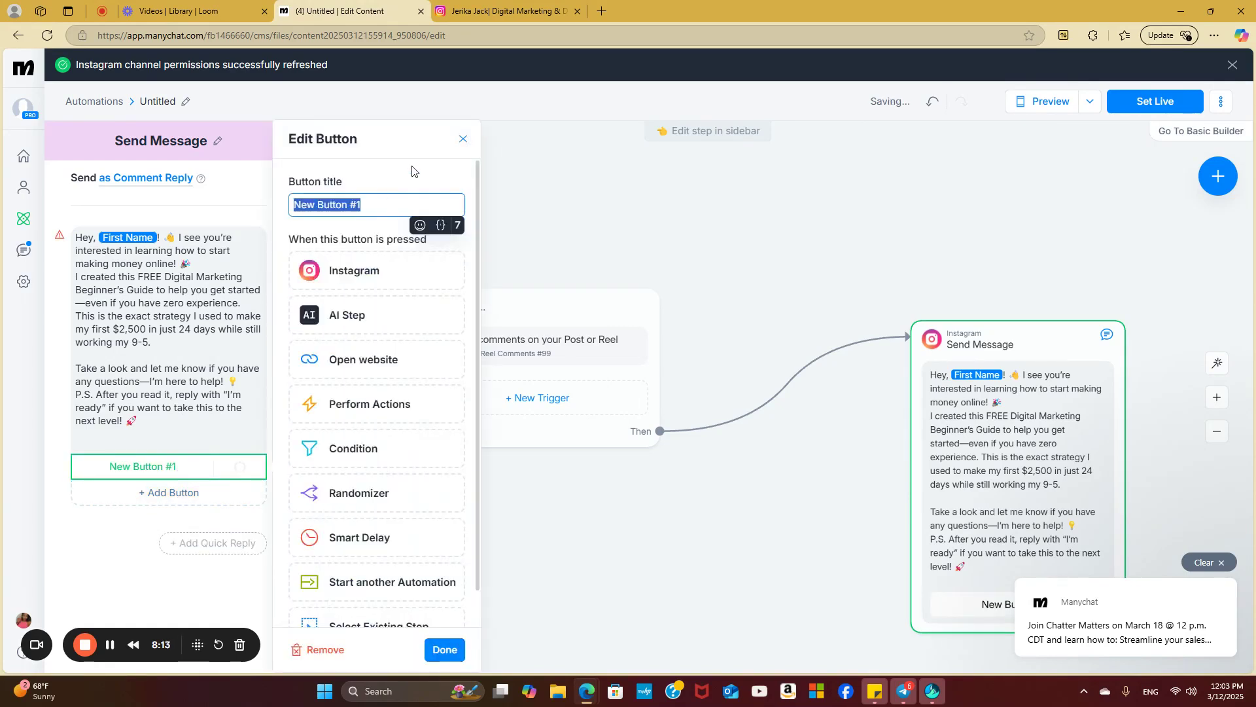
{"action": "type", "text": "Get started here"}
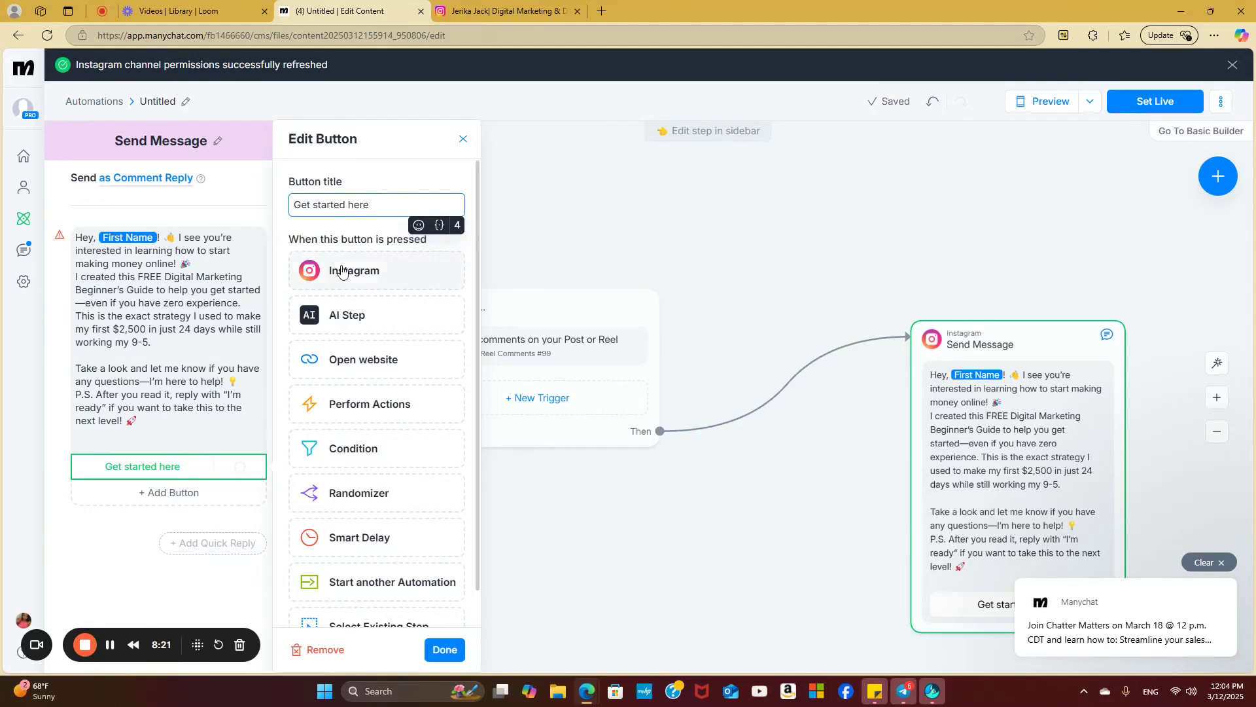
{"action": "left_click_drag", "start_coordinate": [382, 207], "coordinate": [290, 200]}
{"action": "key", "text": "BackSpace"}
{"action": "type", "text": "Click Here to"}
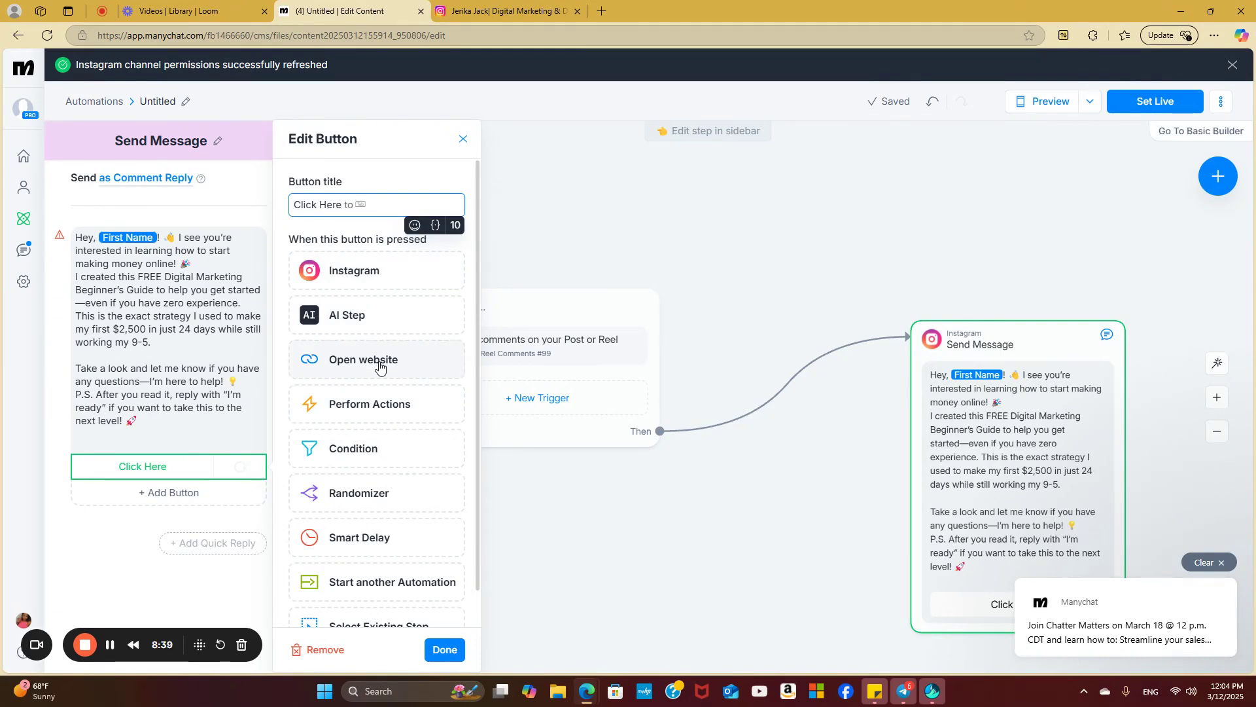
- Make the Click Here button open the copied stan.store funnel link as a website, removing the "Check it out" text from the URL
{"action": "left_click", "coordinate": [380, 367]}
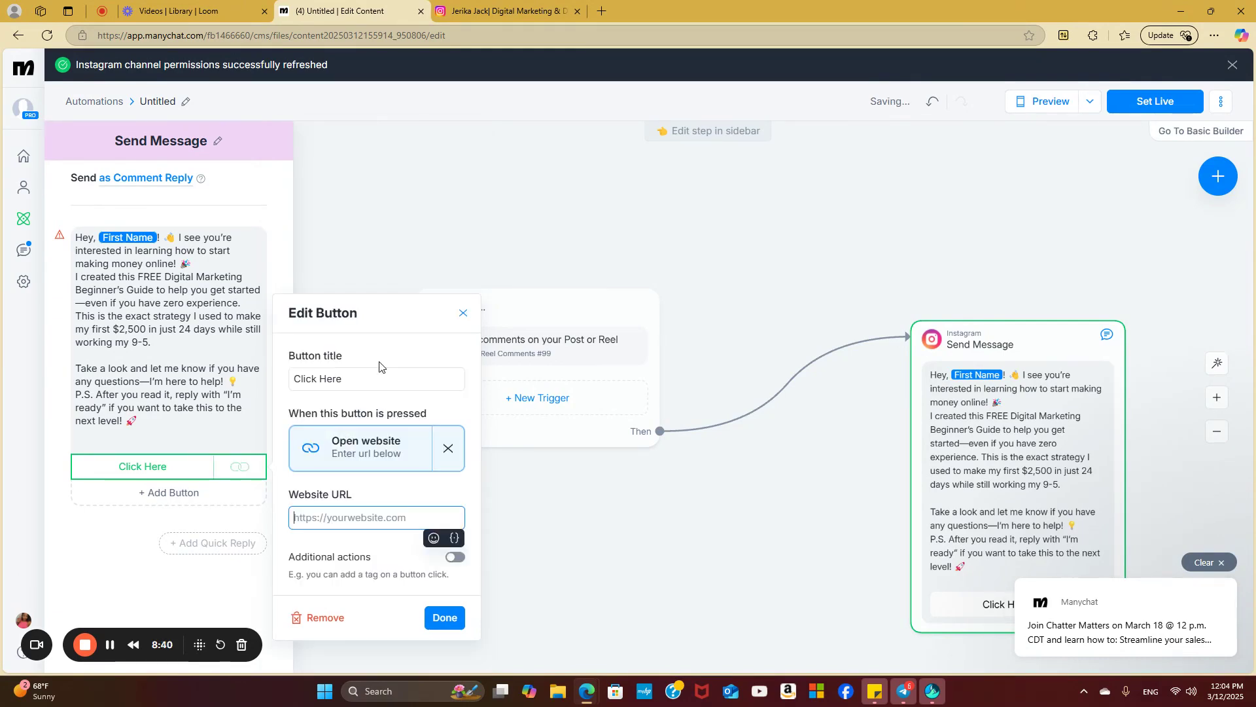
{"action": "right_click", "coordinate": [348, 519]}
{"action": "left_click", "coordinate": [407, 387]}
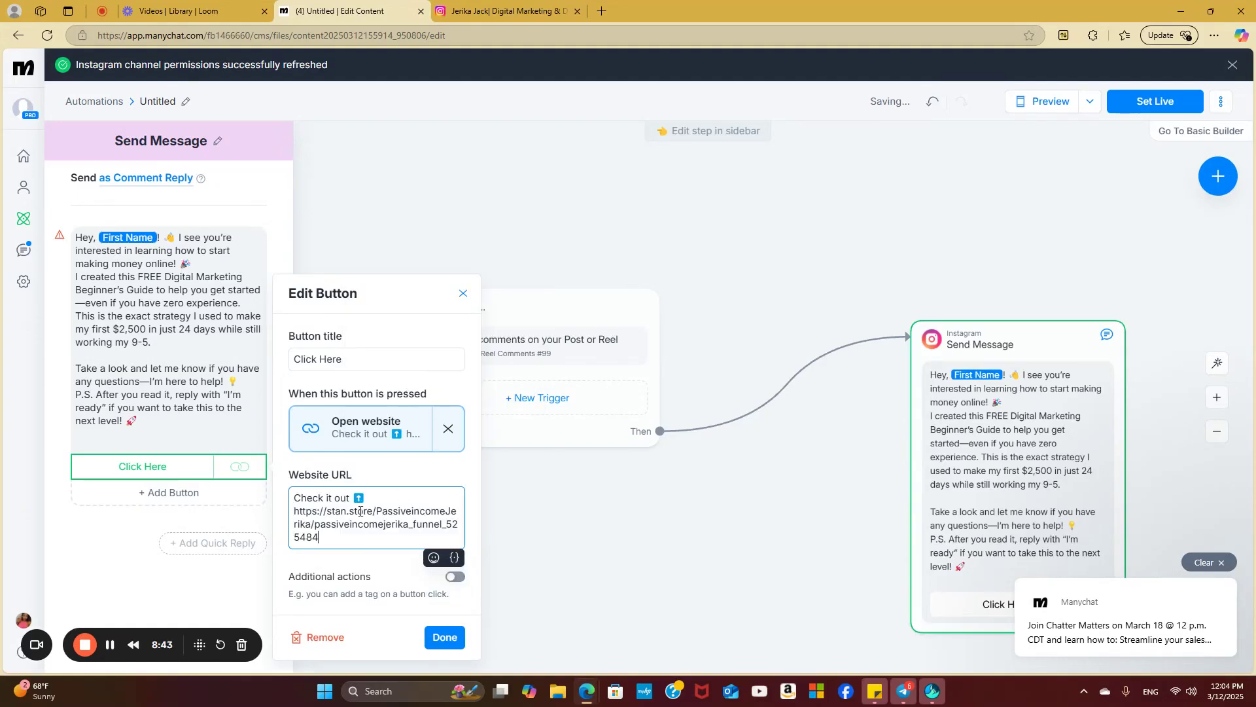
{"action": "left_click_drag", "start_coordinate": [368, 498], "coordinate": [295, 499]}
{"action": "left_click", "coordinate": [347, 495]}
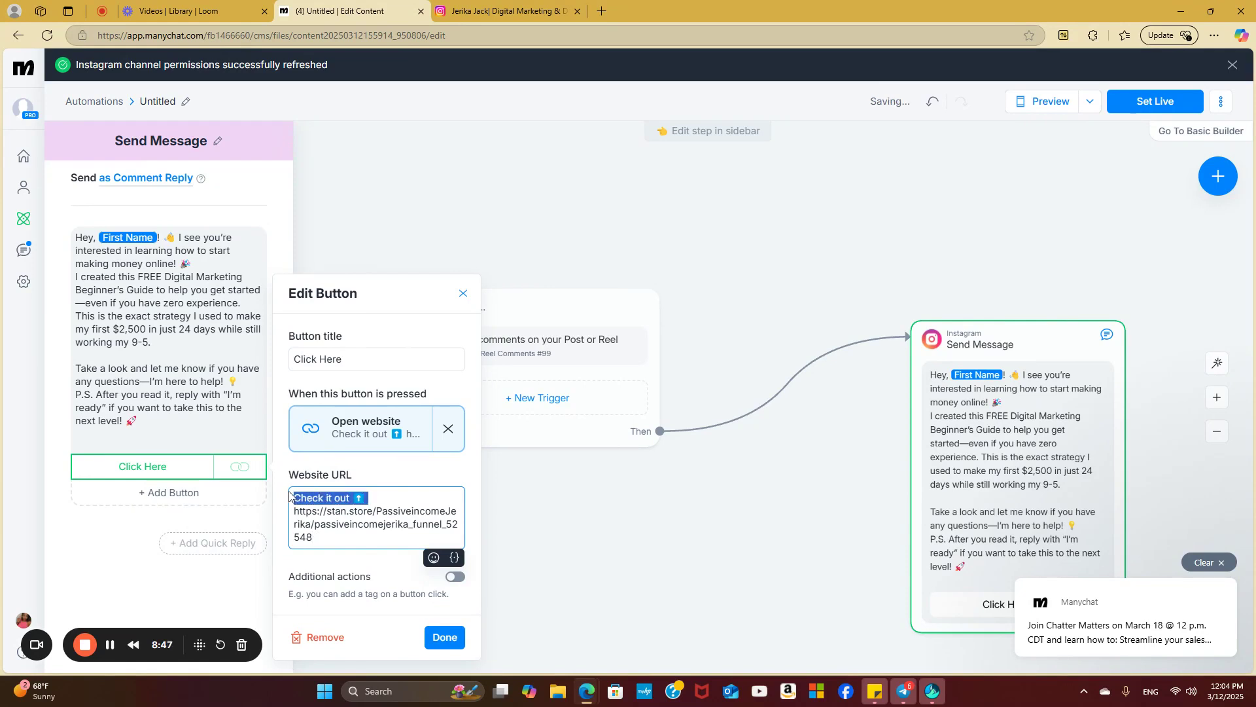
{"action": "key", "text": "BackSpace"}
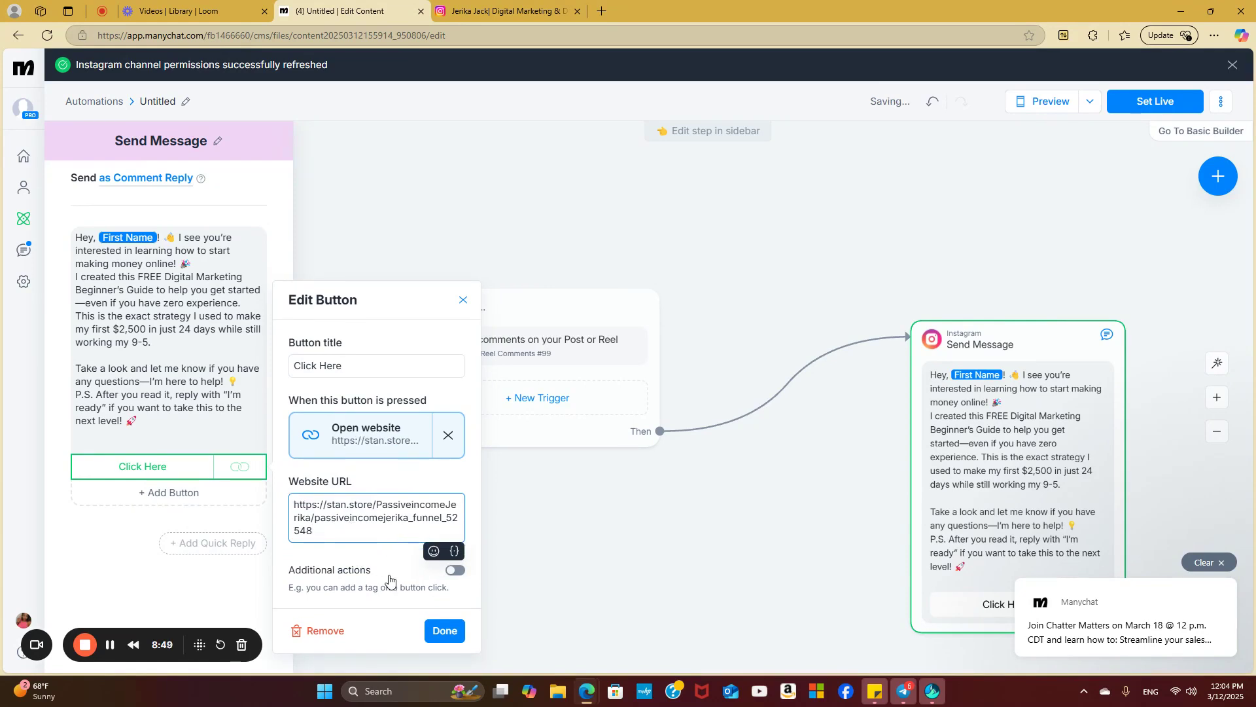
{"action": "left_click", "coordinate": [444, 630]}
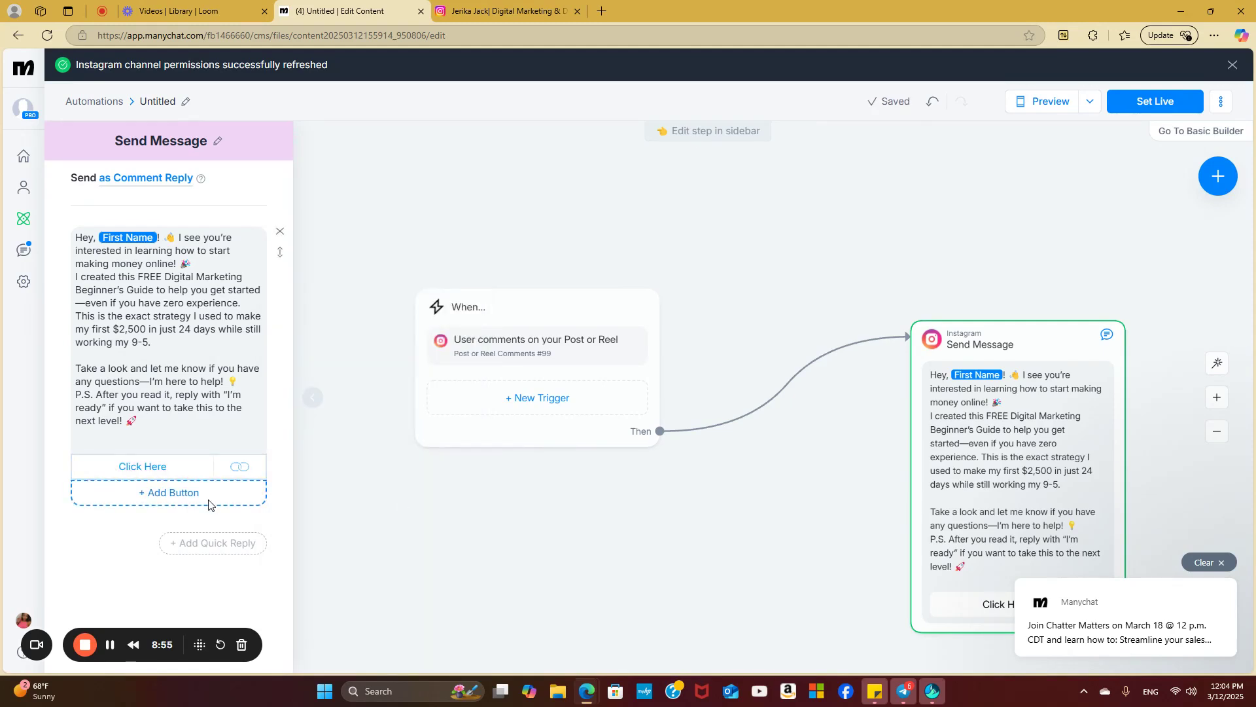
- Check the flow from comment trigger to message, clear the Manychat notification, set the automation live and return to My Automations
{"action": "scroll", "coordinate": [920, 431], "scroll_direction": "down", "scroll_amount": 2}
{"action": "left_click_drag", "start_coordinate": [969, 377], "coordinate": [910, 330]}
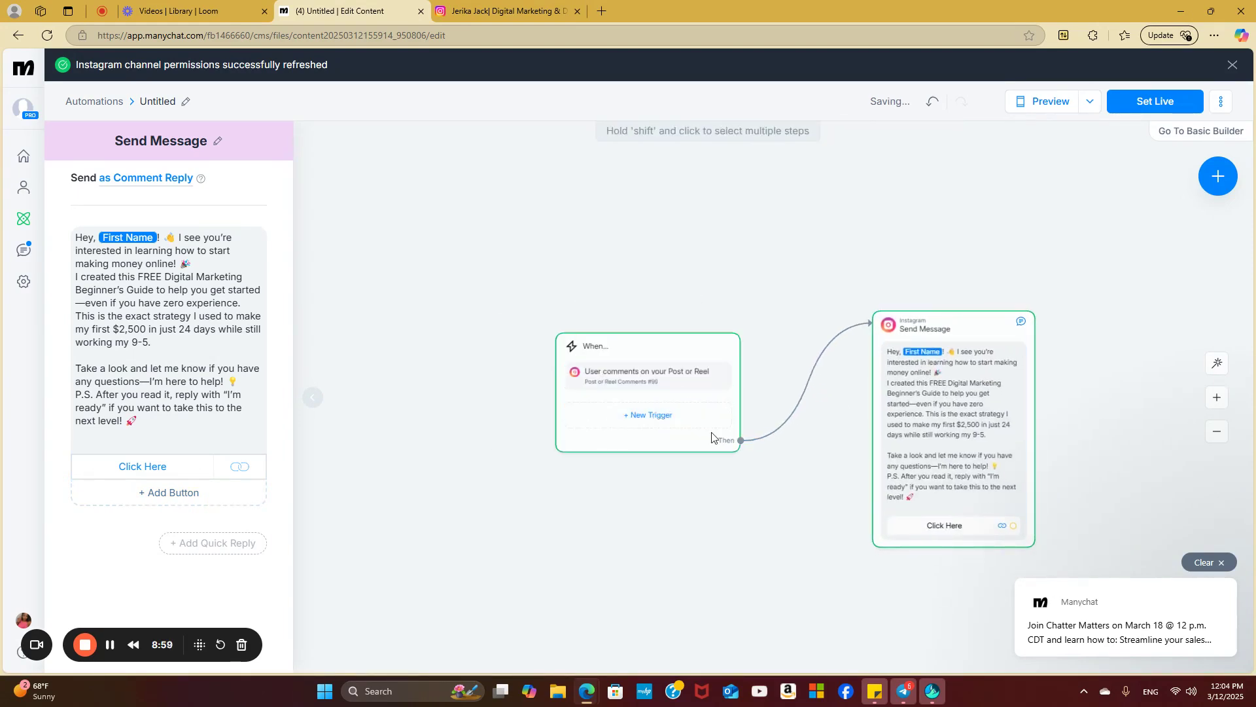
{"action": "left_click", "coordinate": [659, 356]}
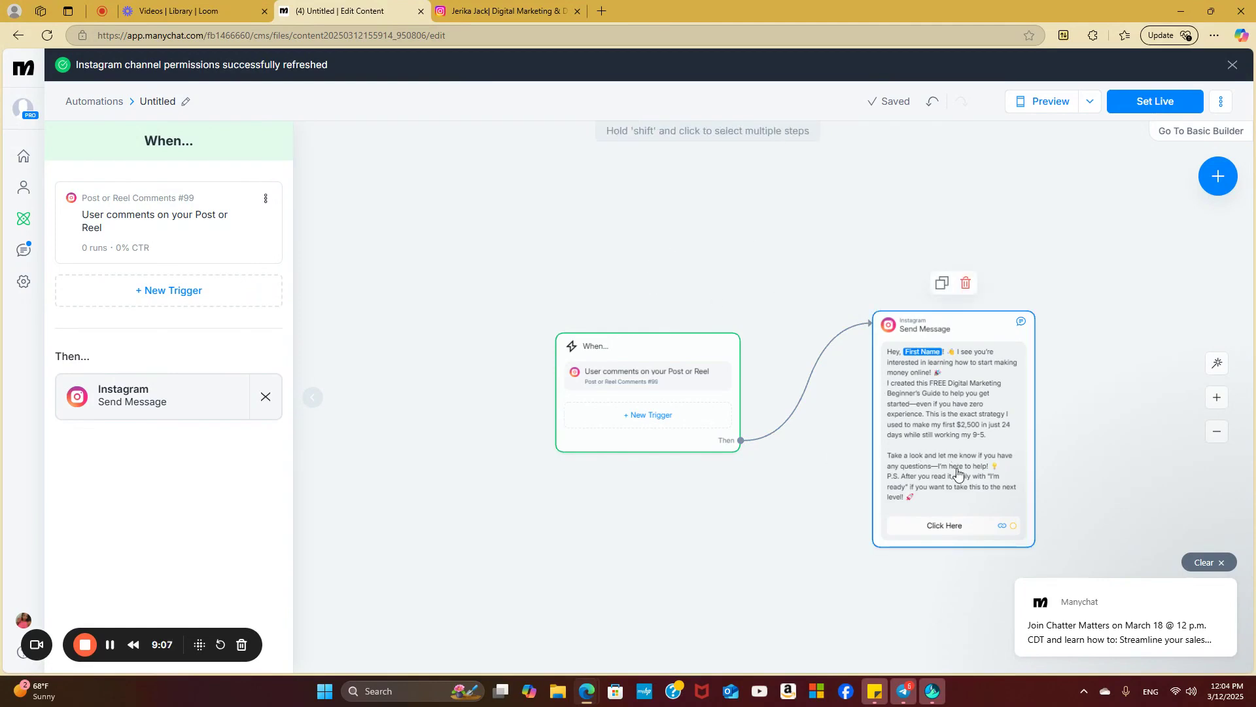
{"action": "left_click", "coordinate": [1229, 567]}
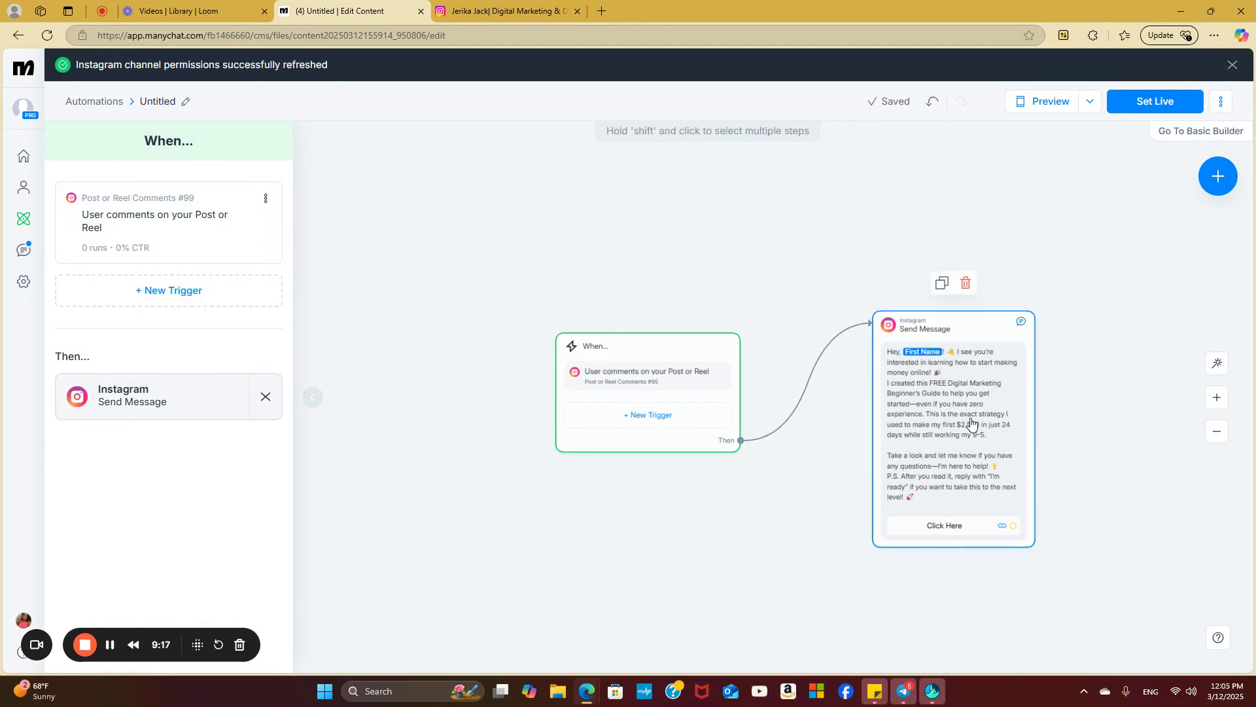
{"action": "left_click", "coordinate": [1157, 106]}
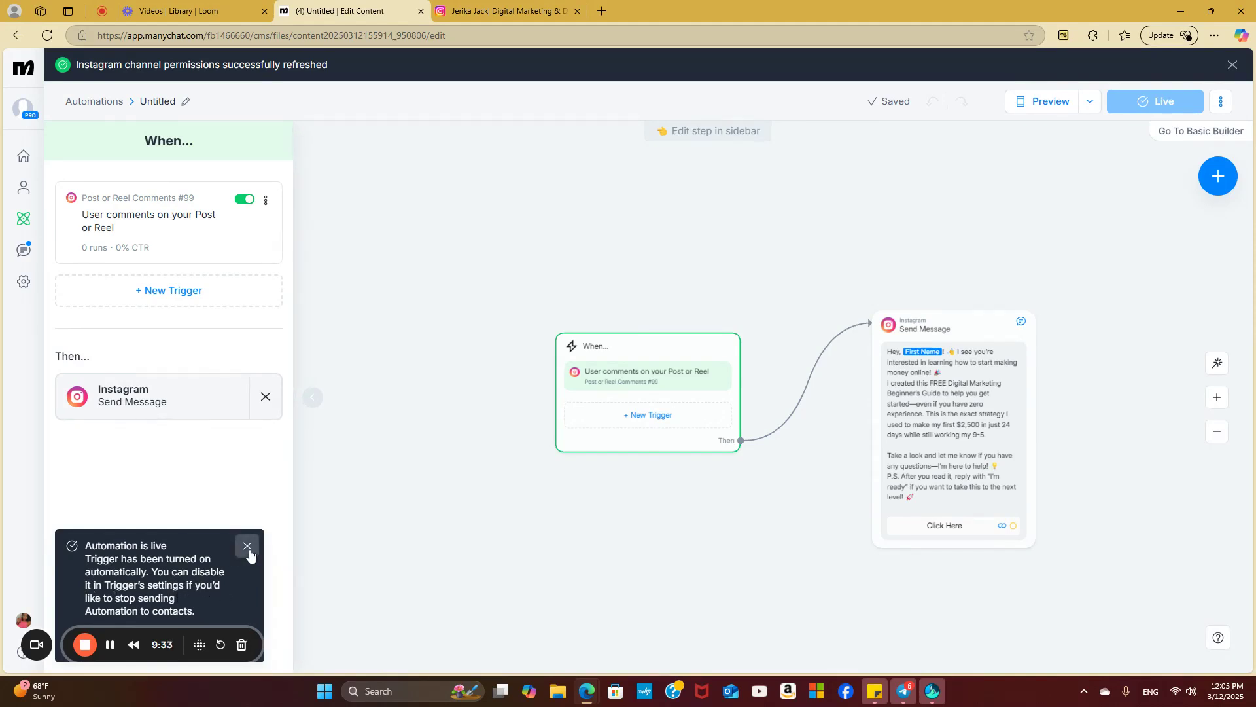
{"action": "left_click", "coordinate": [1221, 101]}
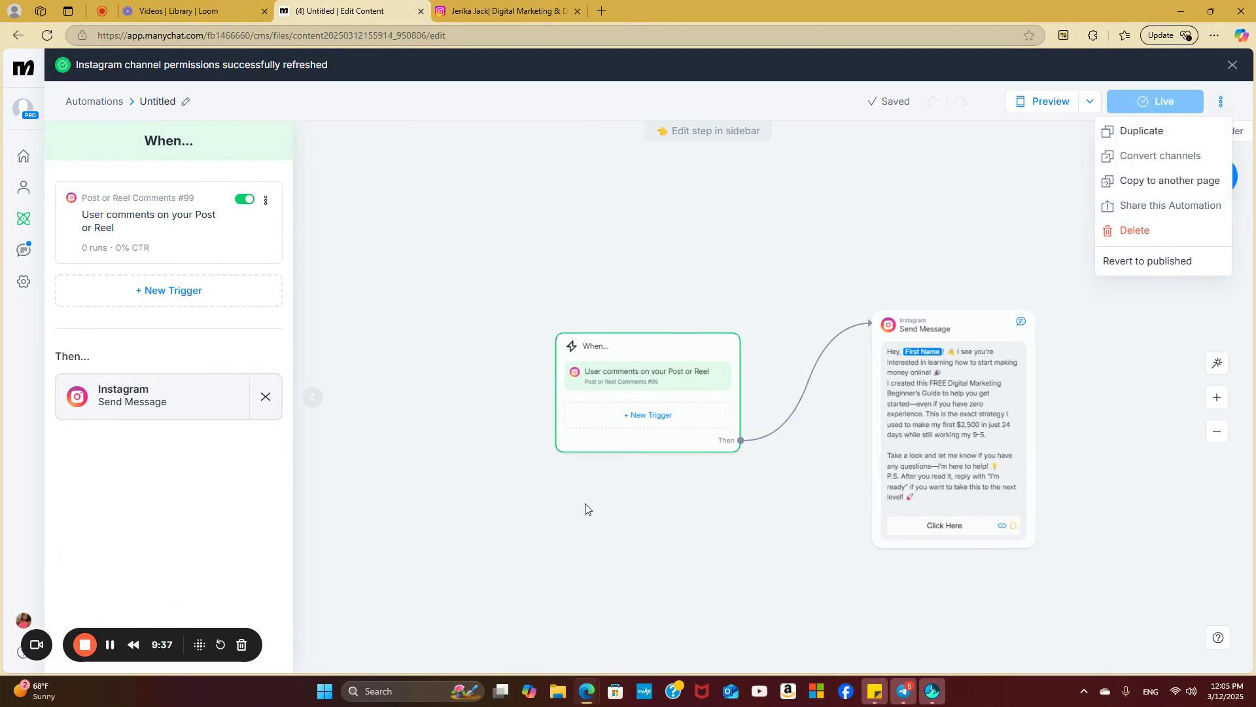
{"action": "left_click", "coordinate": [109, 646]}
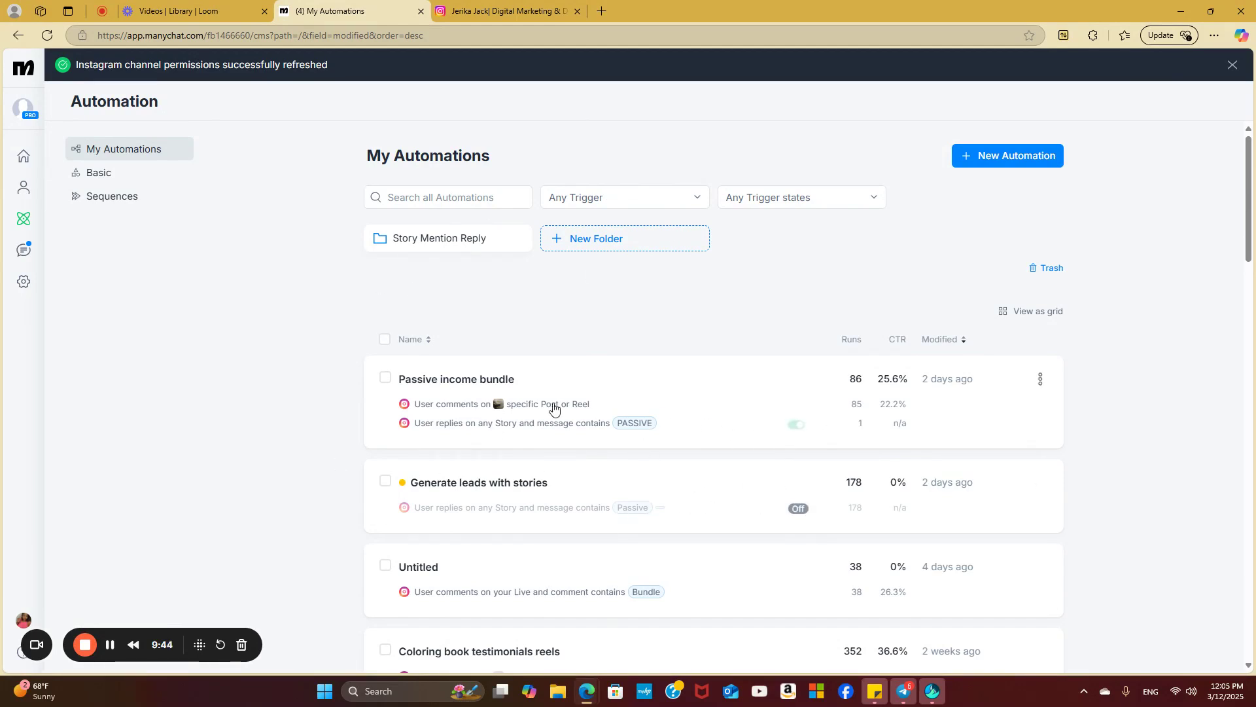
- Rename the "Untitled" automation with the Bundle Live-comment trigger as "IG post 3/12/25 GUIDE"
{"action": "scroll", "coordinate": [659, 356], "scroll_direction": "down", "scroll_amount": 2}
{"action": "scroll", "coordinate": [430, 314], "scroll_direction": "up", "scroll_amount": 2}
{"action": "scroll", "coordinate": [468, 504], "scroll_direction": "down", "scroll_amount": 1}
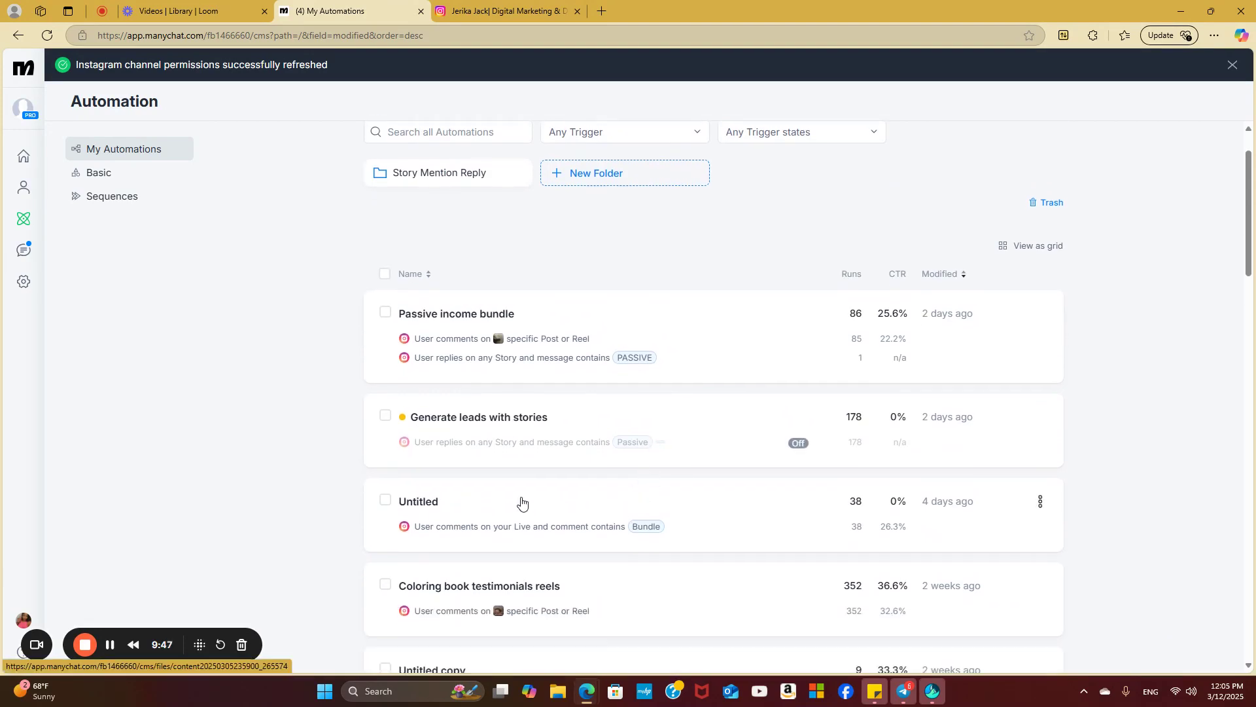
{"action": "left_click", "coordinate": [1041, 504]}
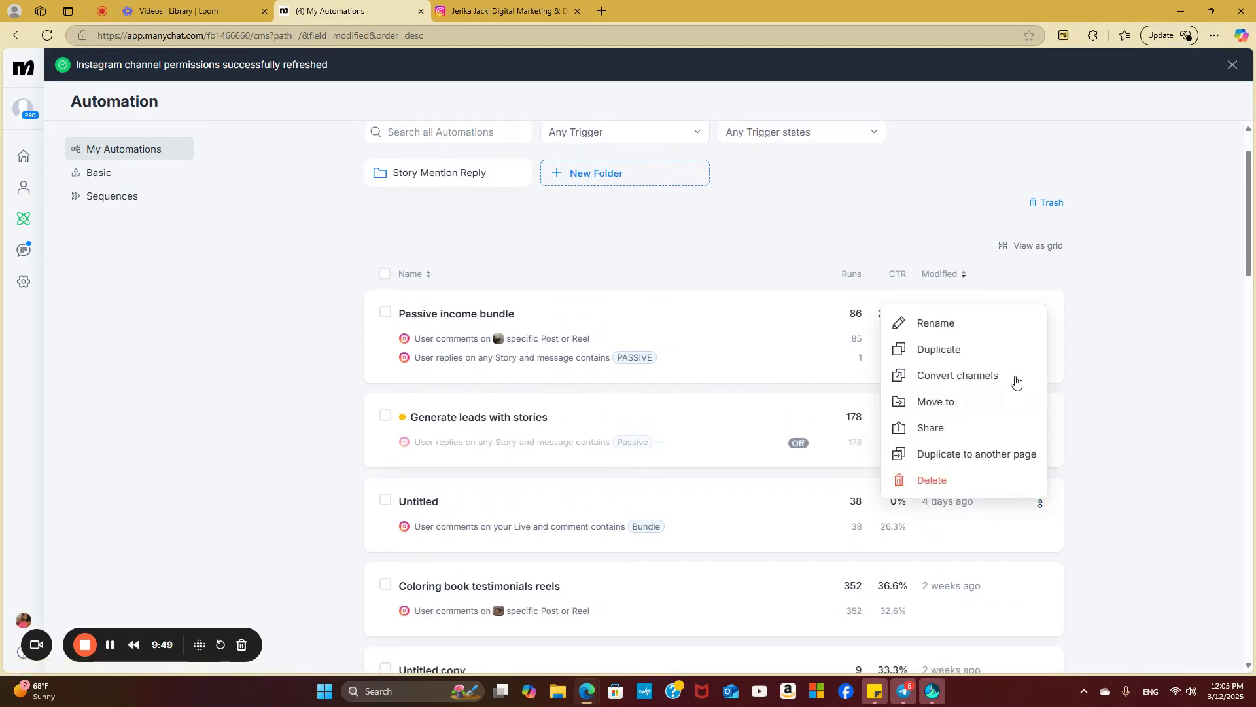
{"action": "left_click", "coordinate": [986, 331]}
{"action": "key", "text": "ctrl+a"}
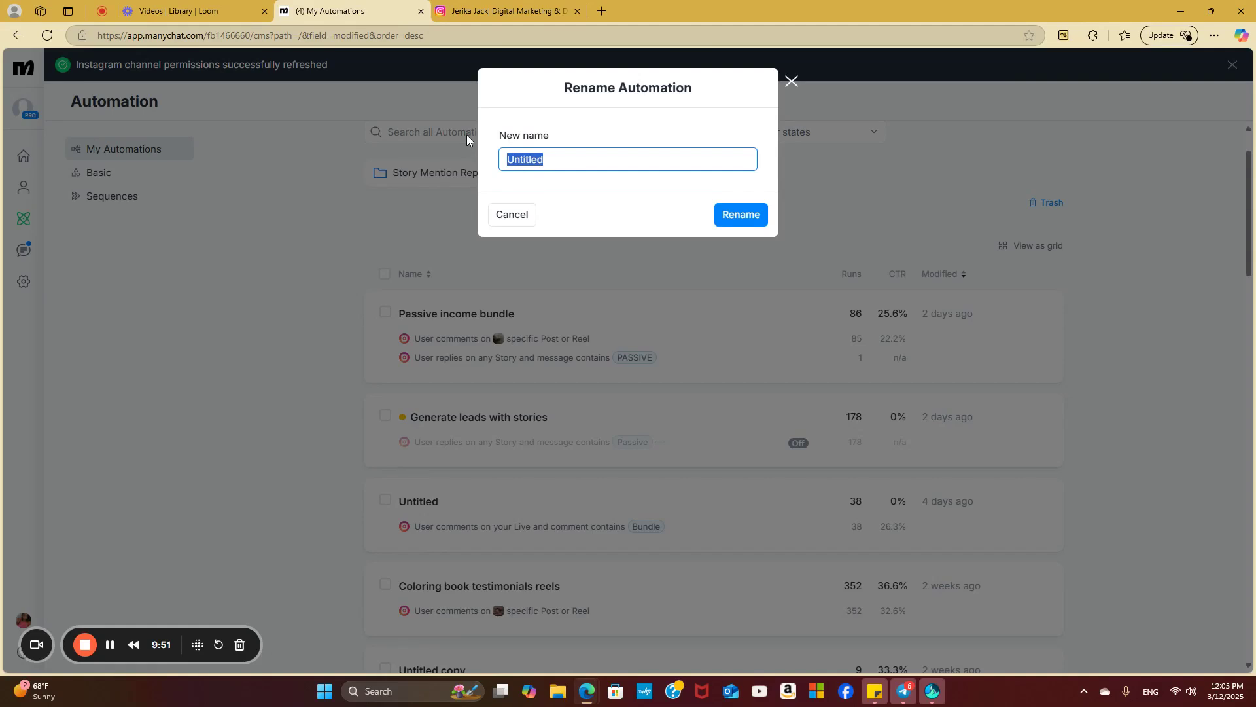
{"action": "key", "text": "BackSpace"}
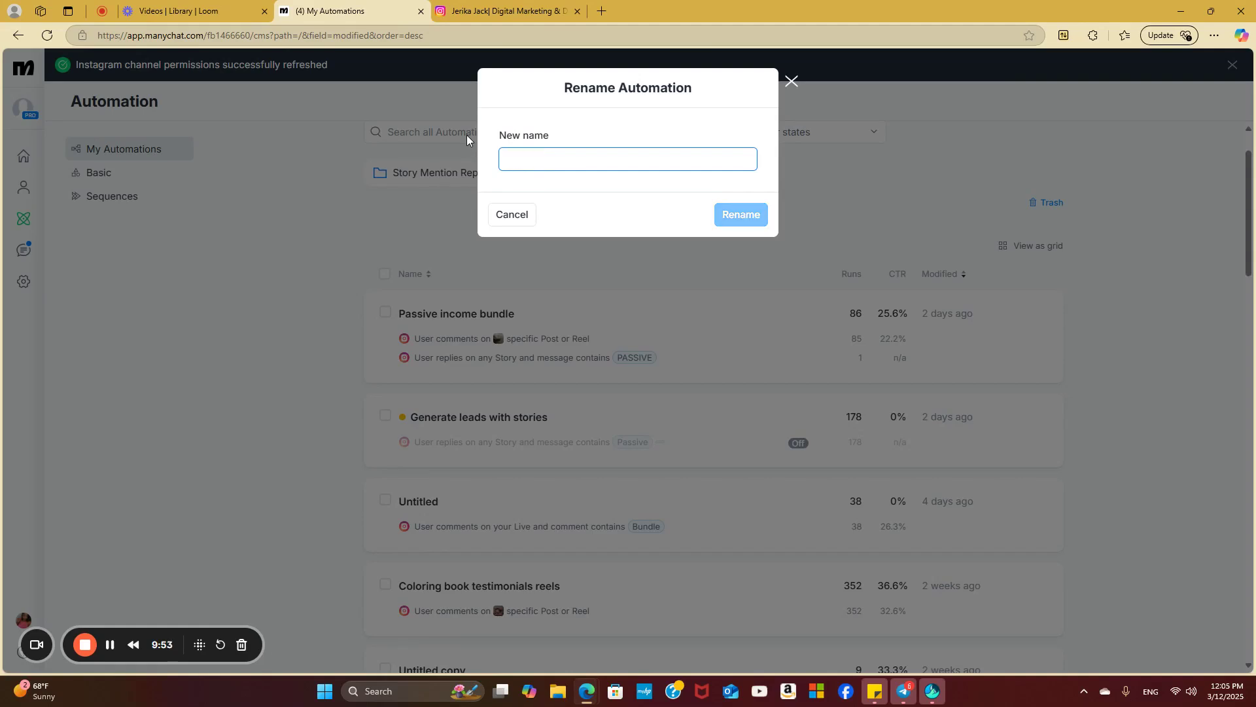
{"action": "type", "text": "I"}
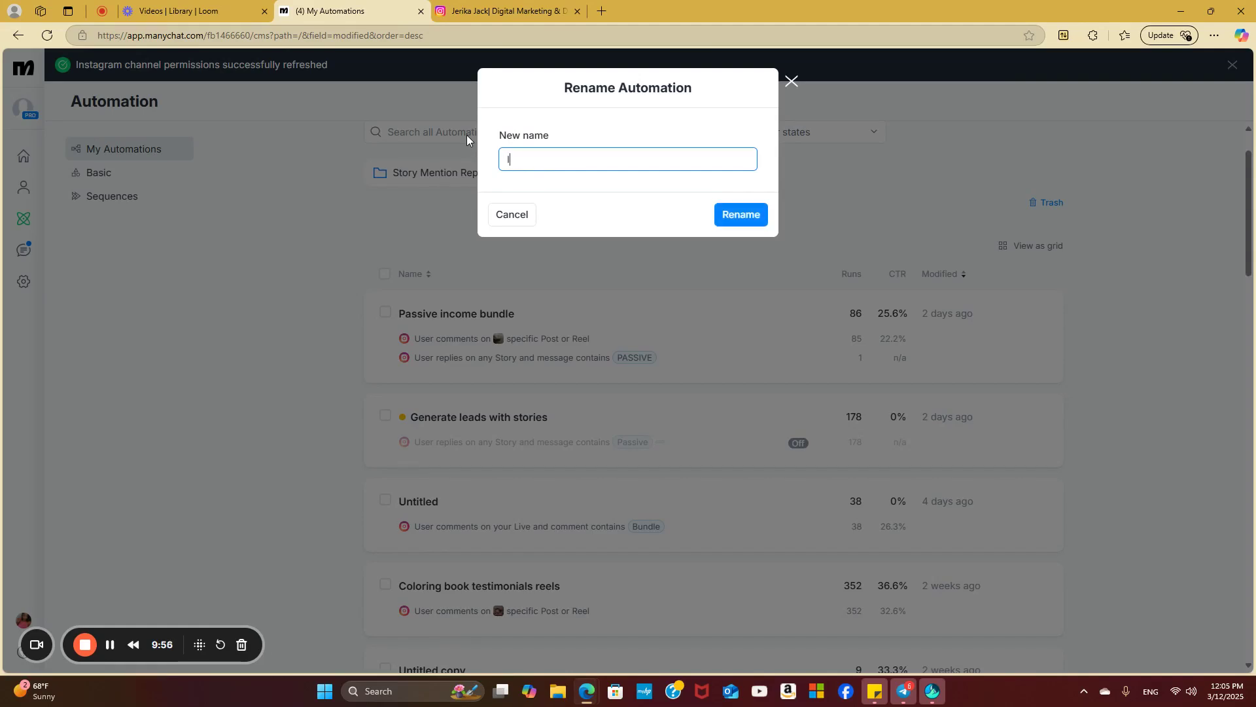
{"action": "type", "text": "G post 3/*12/"}
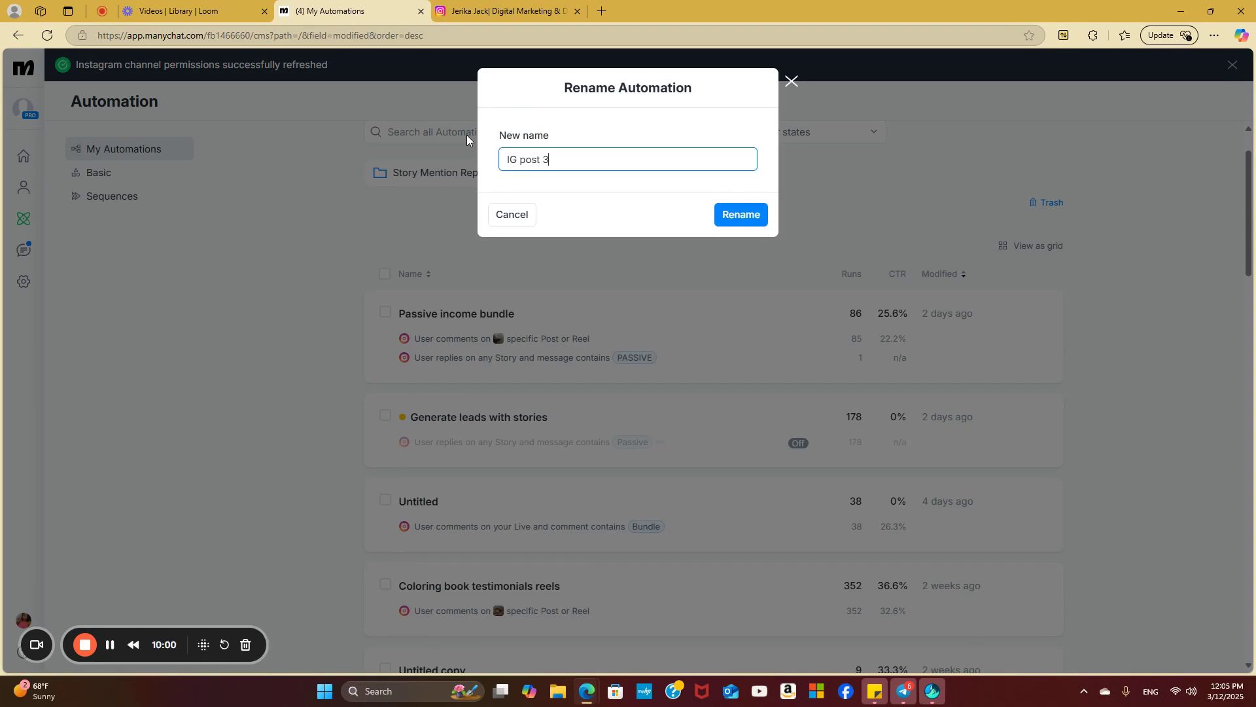
{"action": "key", "text": "BackSpace"}
{"action": "key", "text": "BackSpace"}
{"action": "key", "text": "BackSpace"}
{"action": "key", "text": "BackSpace"}
{"action": "type", "text": "12/25"}
{"action": "type", "text": "GUIDE"}
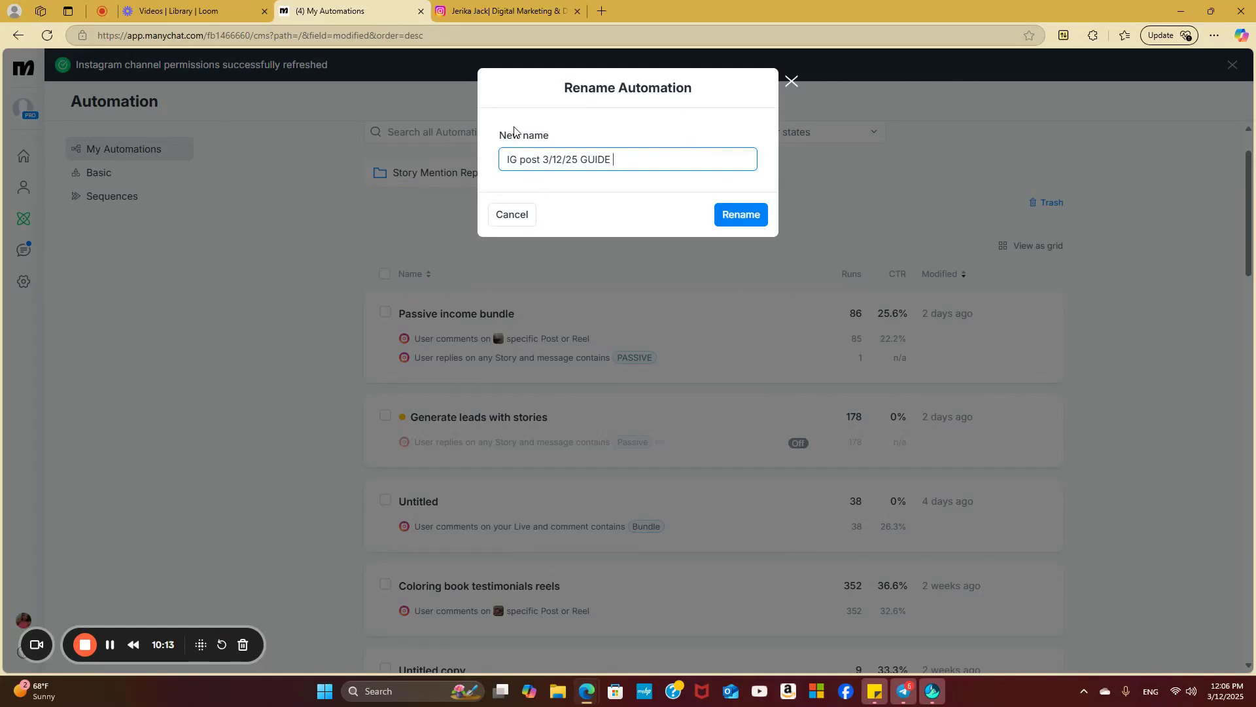
{"action": "left_click", "coordinate": [759, 214]}
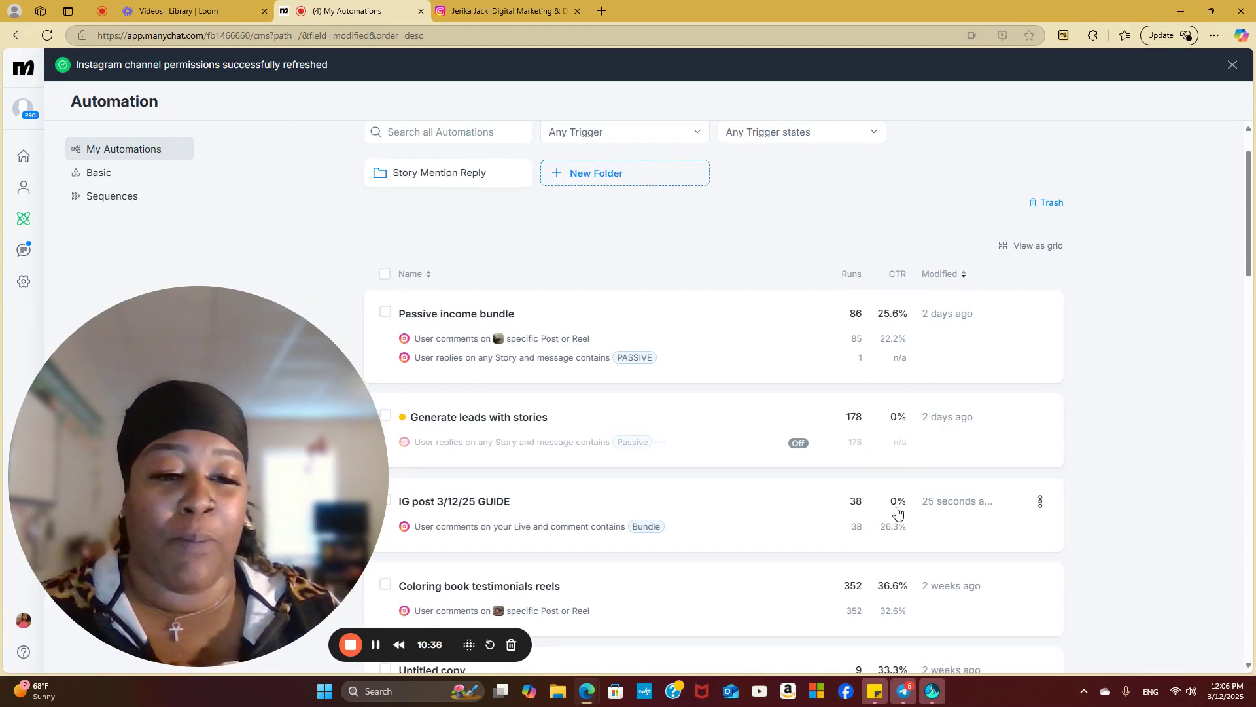
{"action": "scroll", "coordinate": [883, 458], "scroll_direction": "down", "scroll_amount": 3}
{"action": "scroll", "coordinate": [887, 445], "scroll_direction": "down", "scroll_amount": 2}
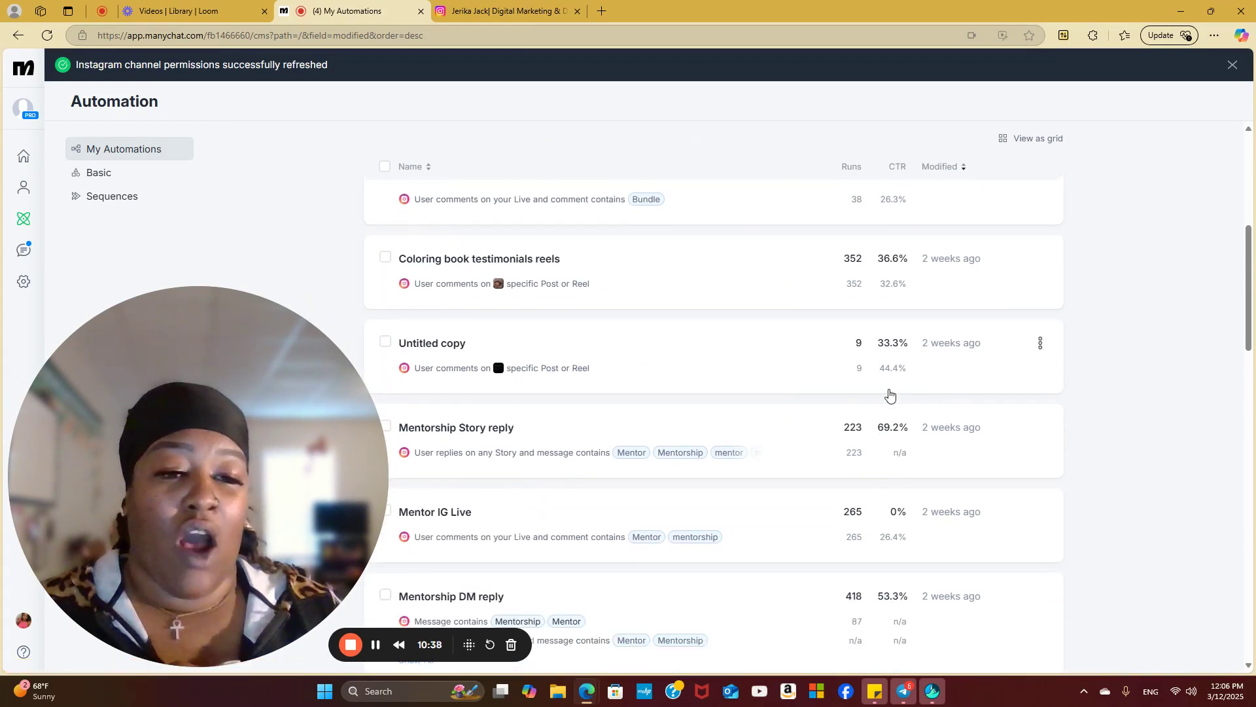
{"action": "scroll", "coordinate": [881, 503], "scroll_direction": "down", "scroll_amount": 4}
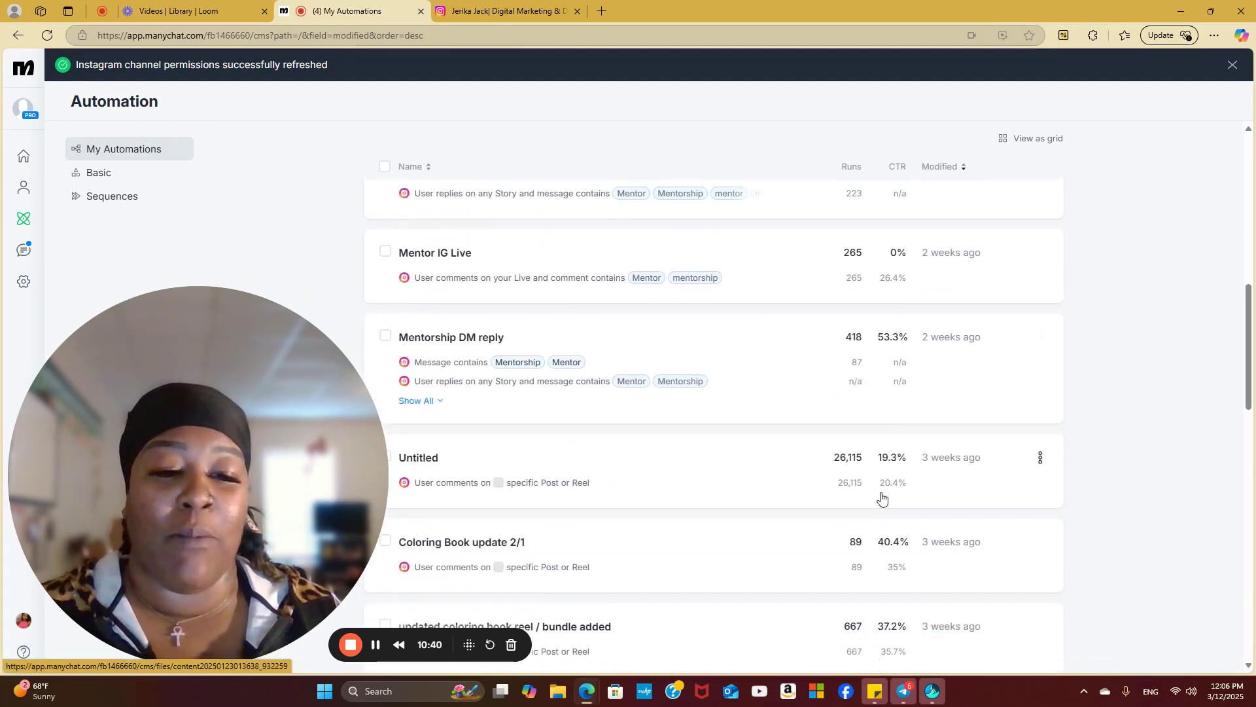
{"action": "scroll", "coordinate": [880, 501], "scroll_direction": "down", "scroll_amount": 1}
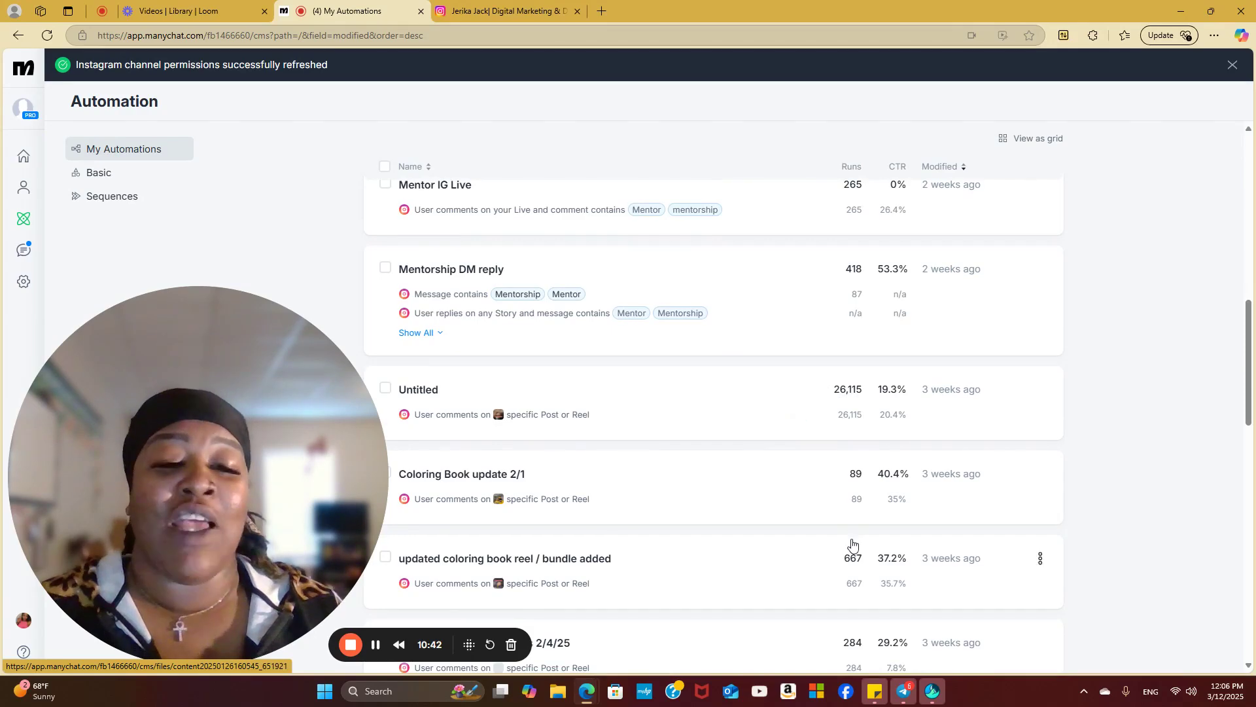
{"action": "scroll", "coordinate": [857, 542], "scroll_direction": "up", "scroll_amount": 8}
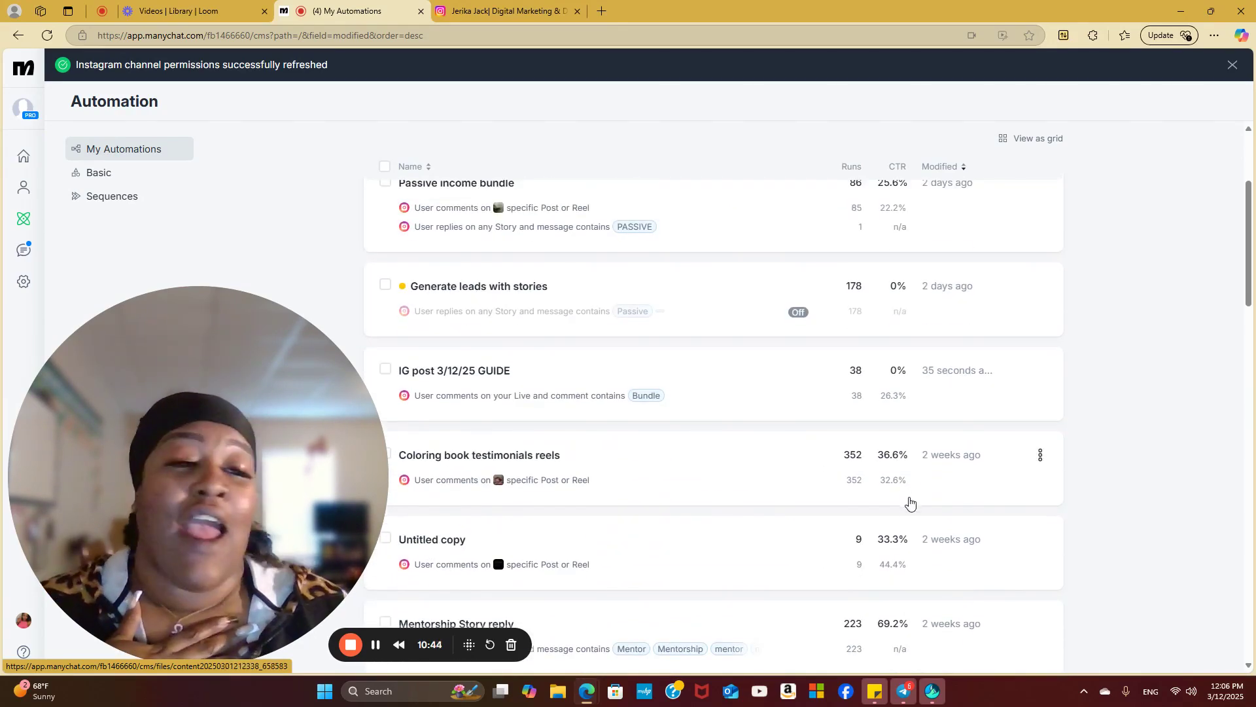